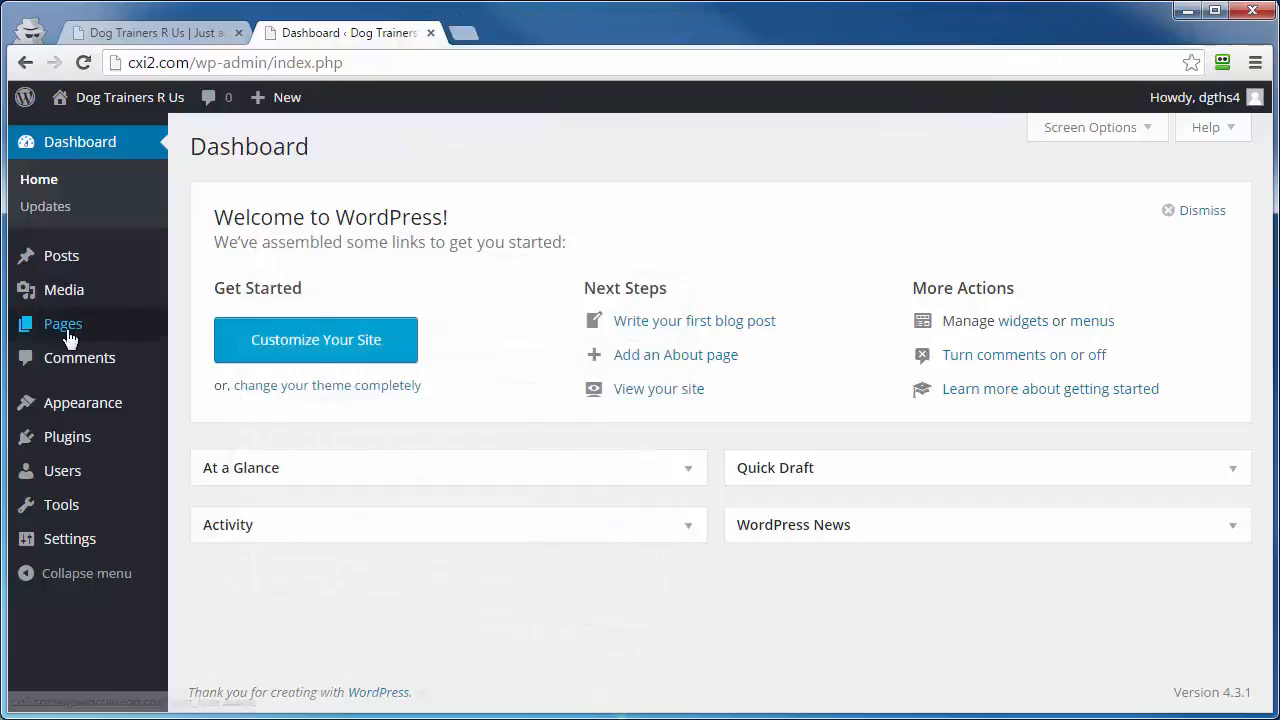
Step: Open the list of all pages and look at the quick edit option of Sample Page
mouse_move(57, 339)
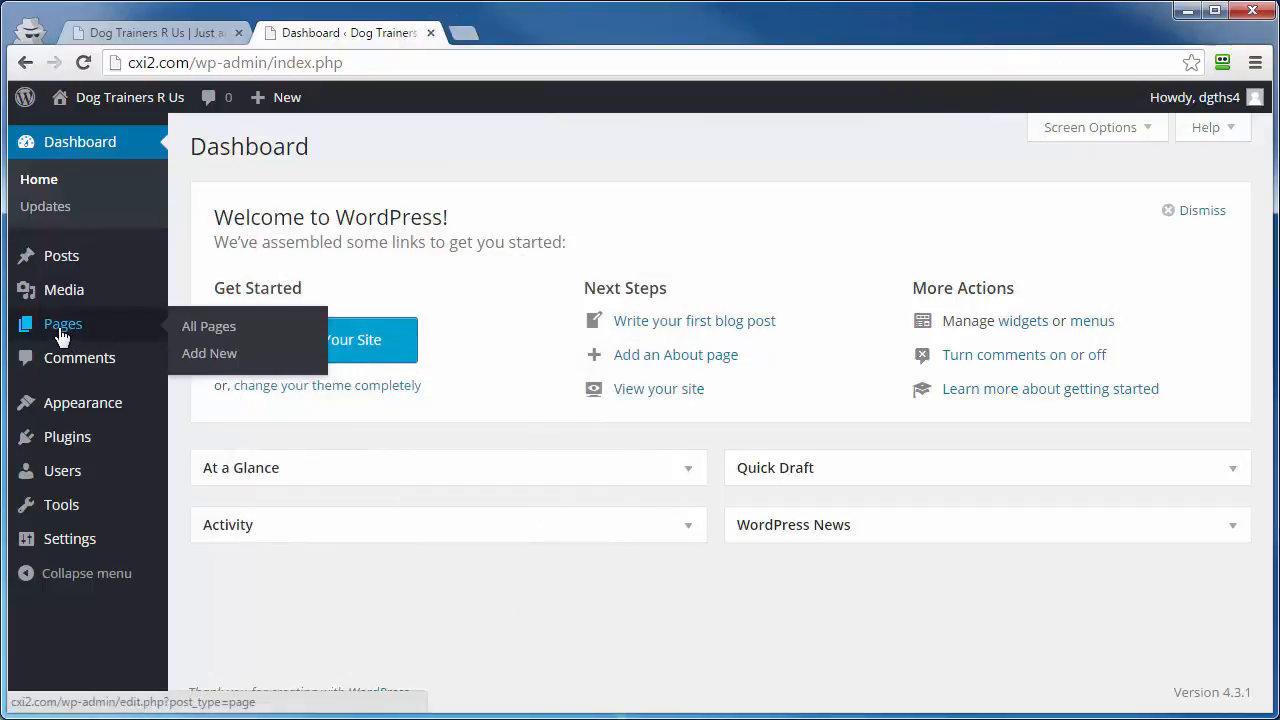
left_click(58, 336)
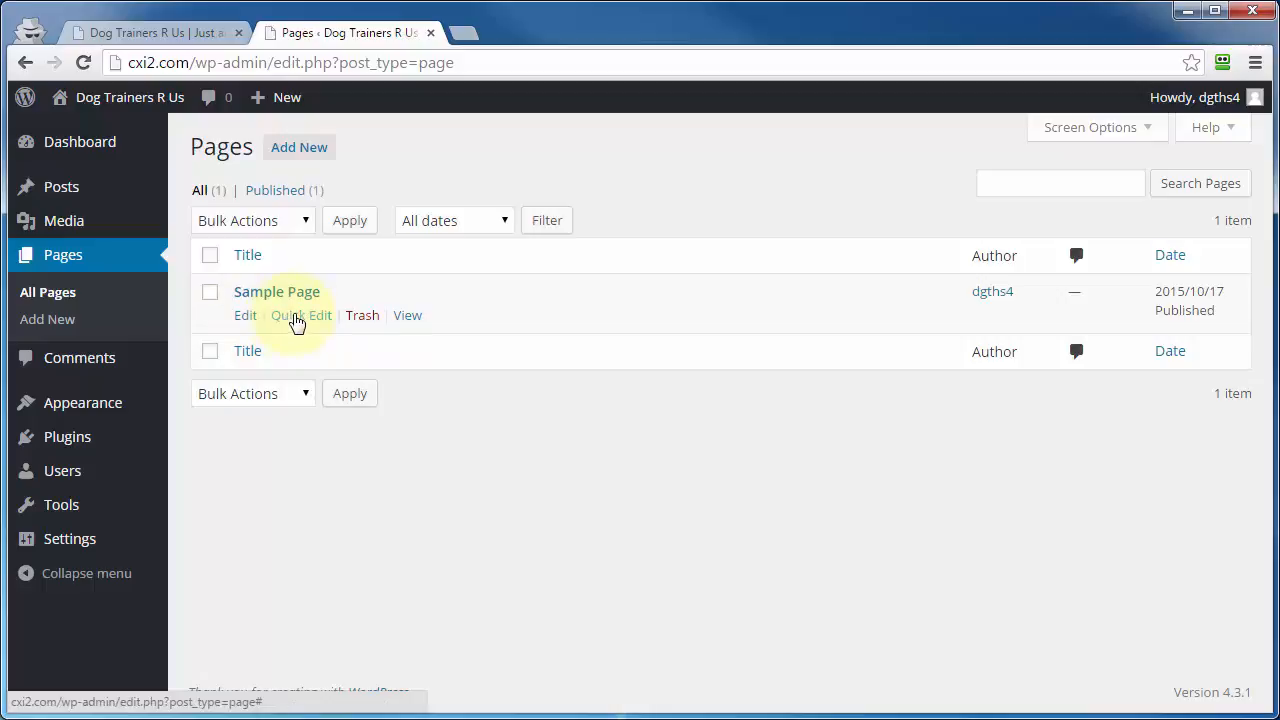
left_click(287, 318)
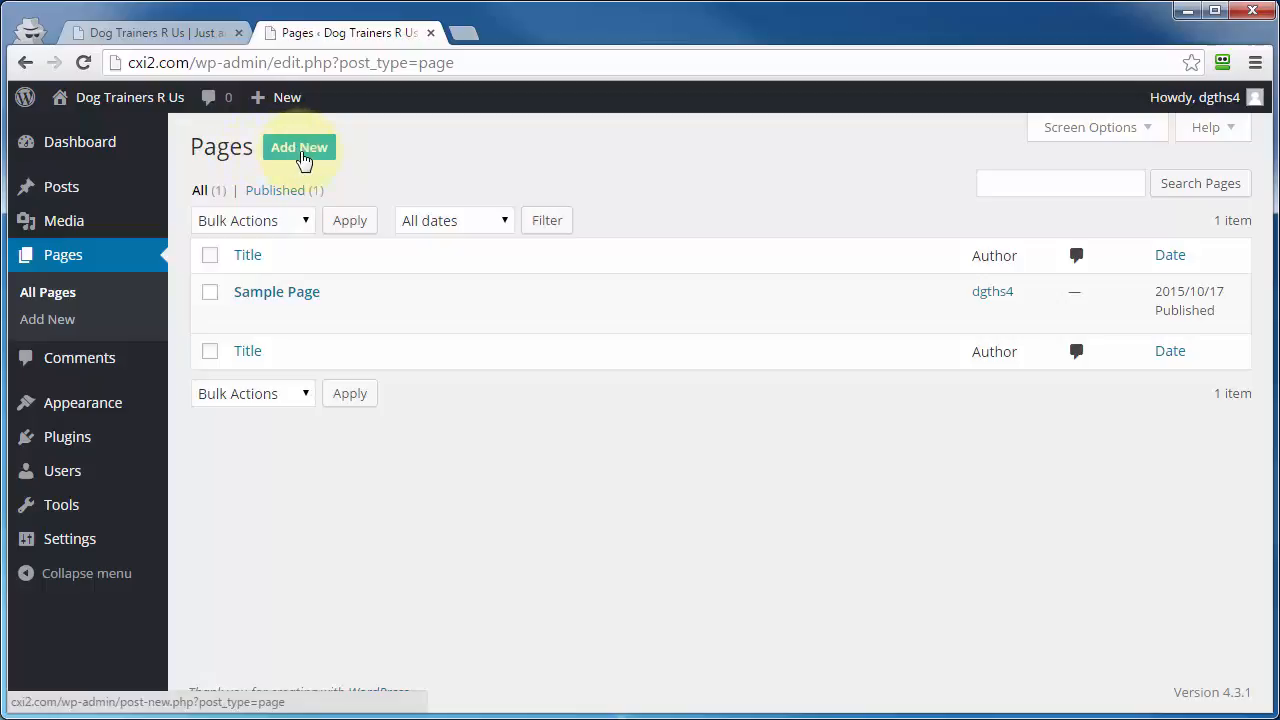
Step: Create a new page titled "Setting Up A WordPress Membership Site"
mouse_move(283, 97)
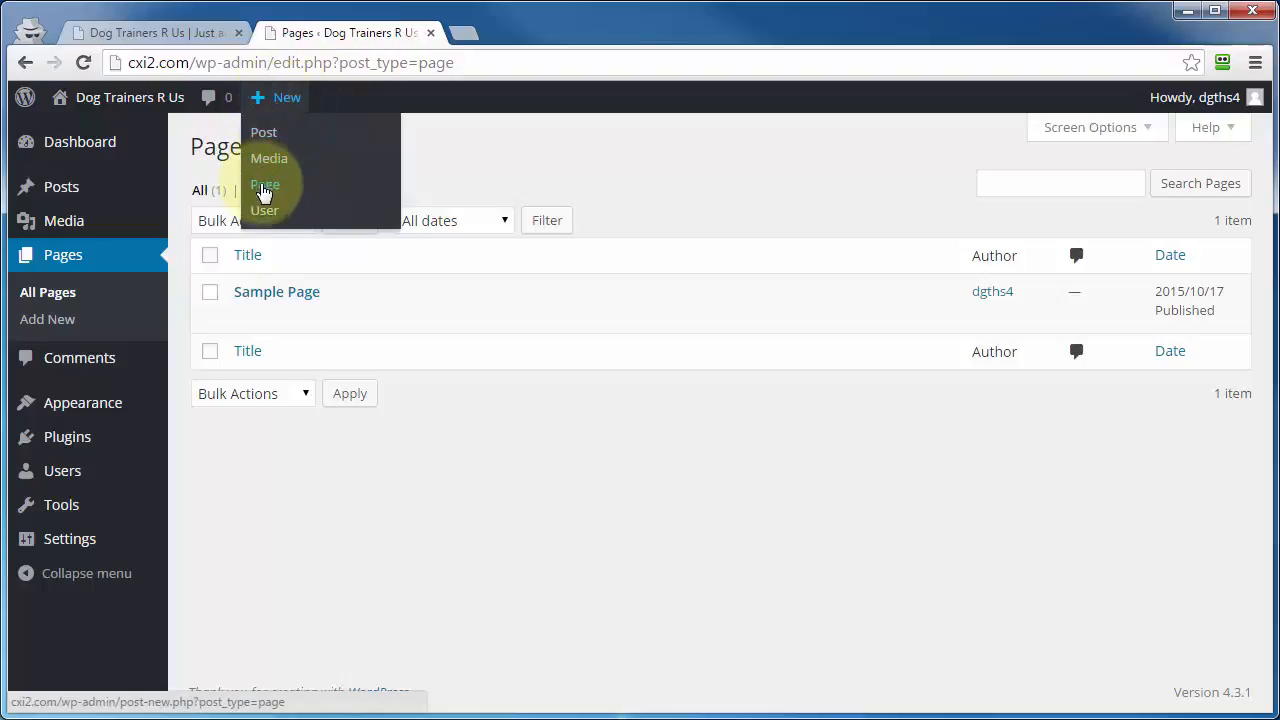
left_click(265, 190)
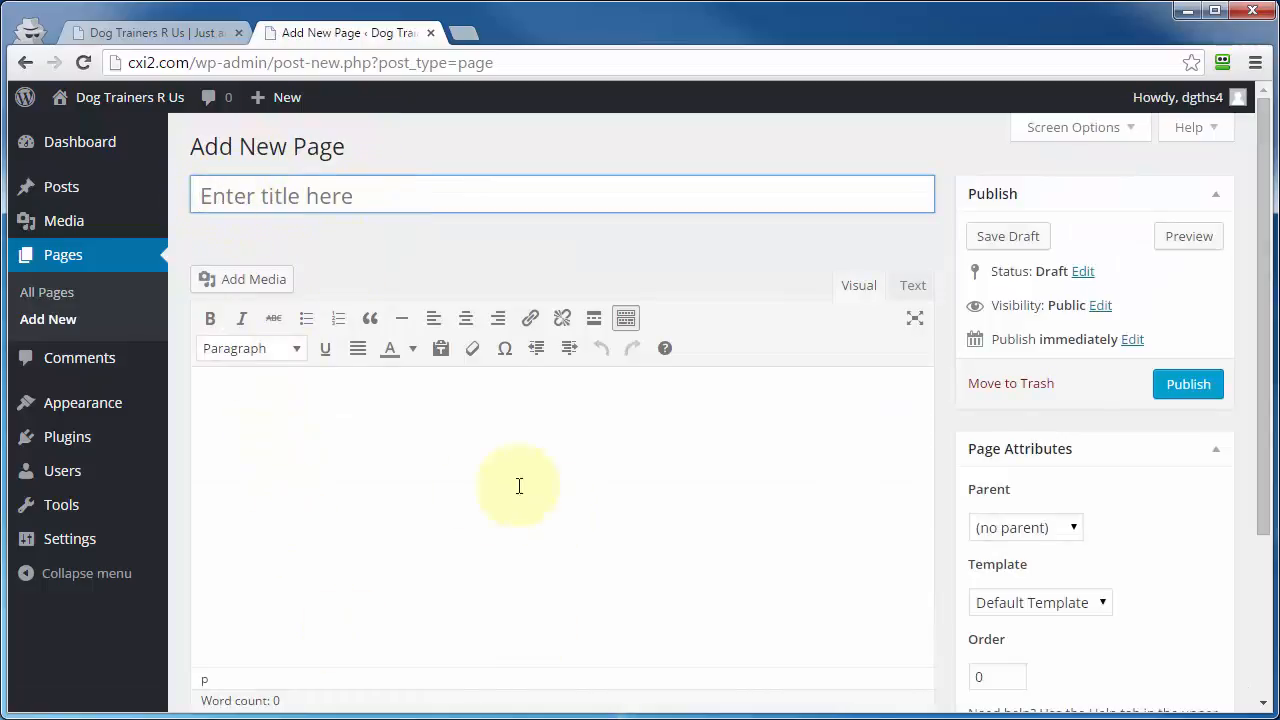
type("Setting Up A WordPress Membership Site")
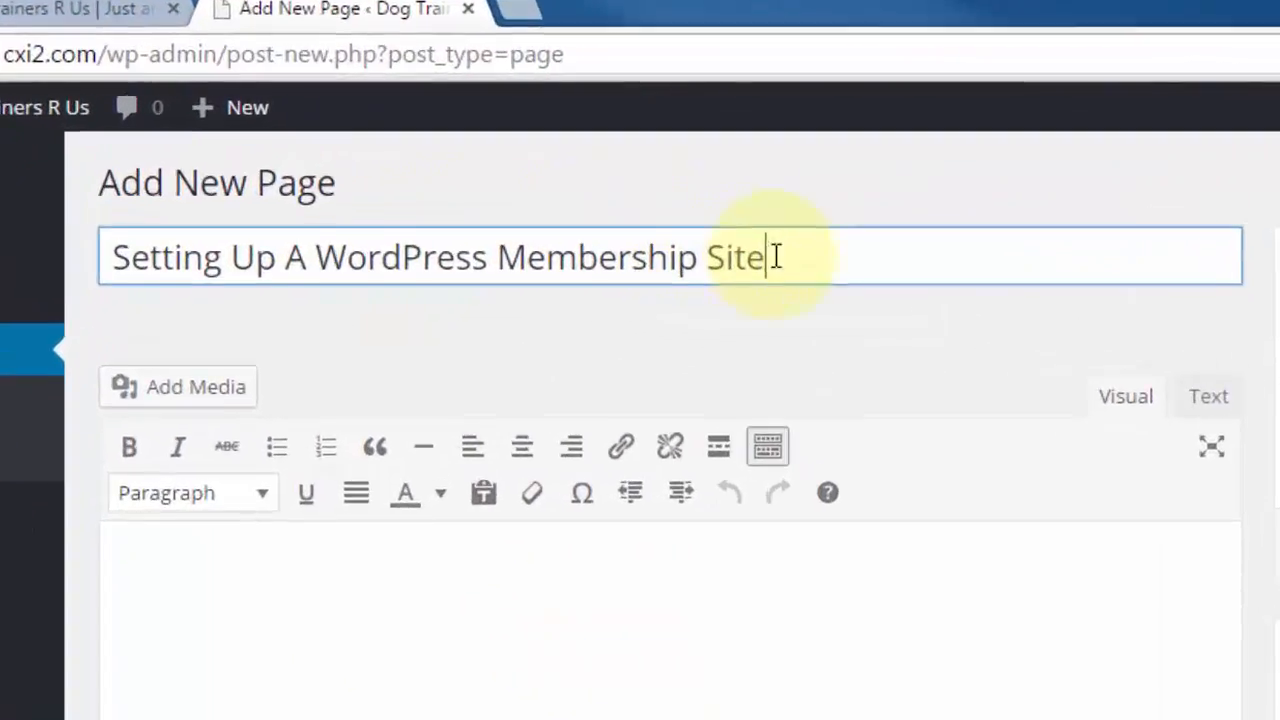
left_click(891, 405)
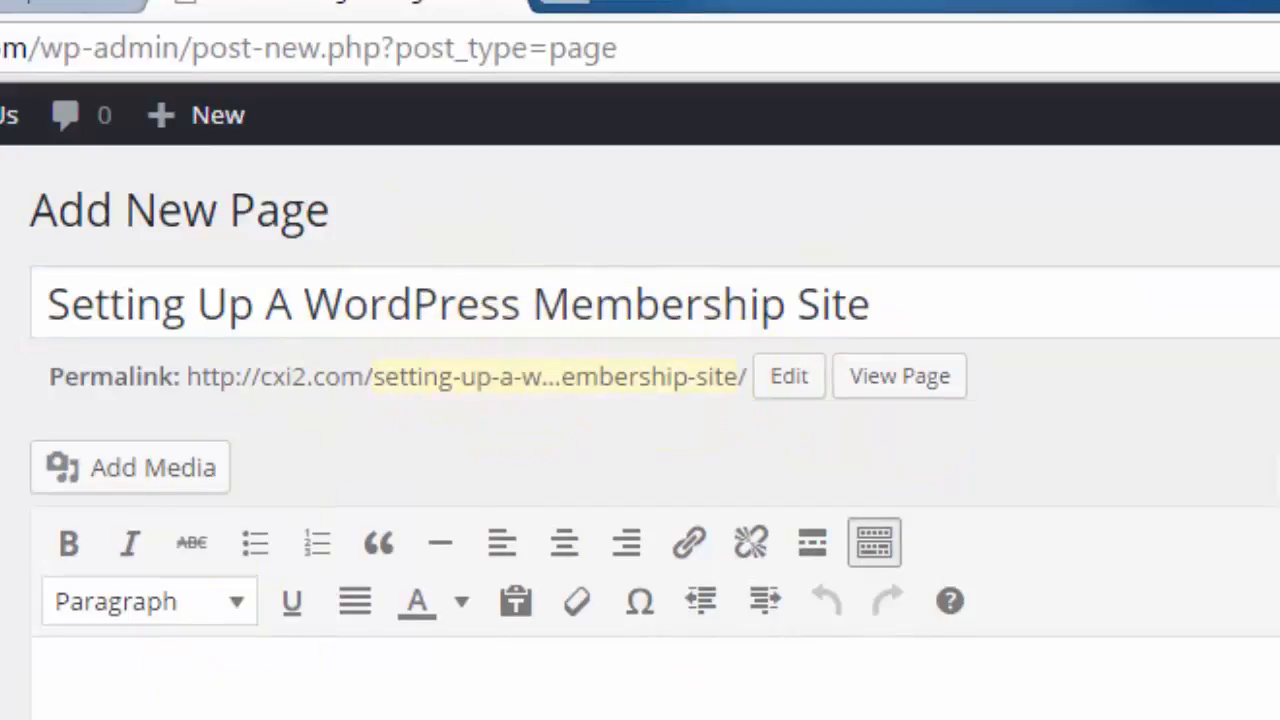
Step: Open the new page's permalink slug for editing and accept the existing slug
left_click(380, 384)
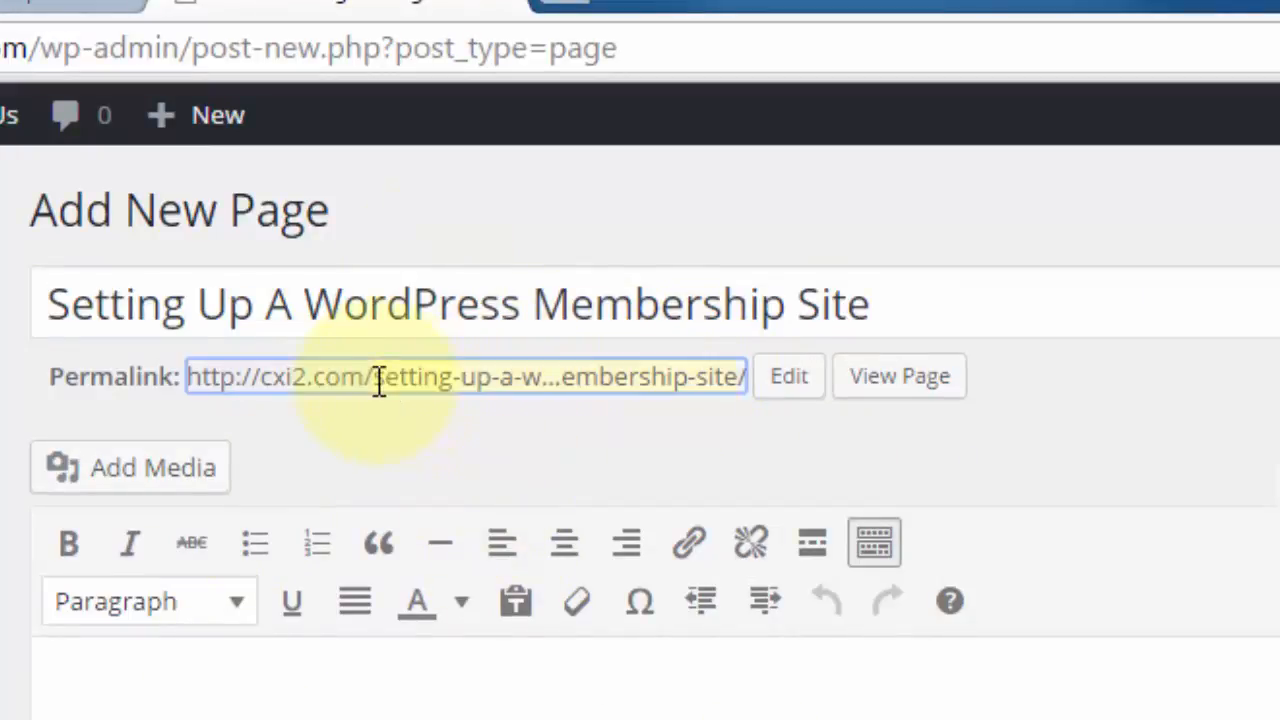
left_click_drag(380, 384, 722, 384)
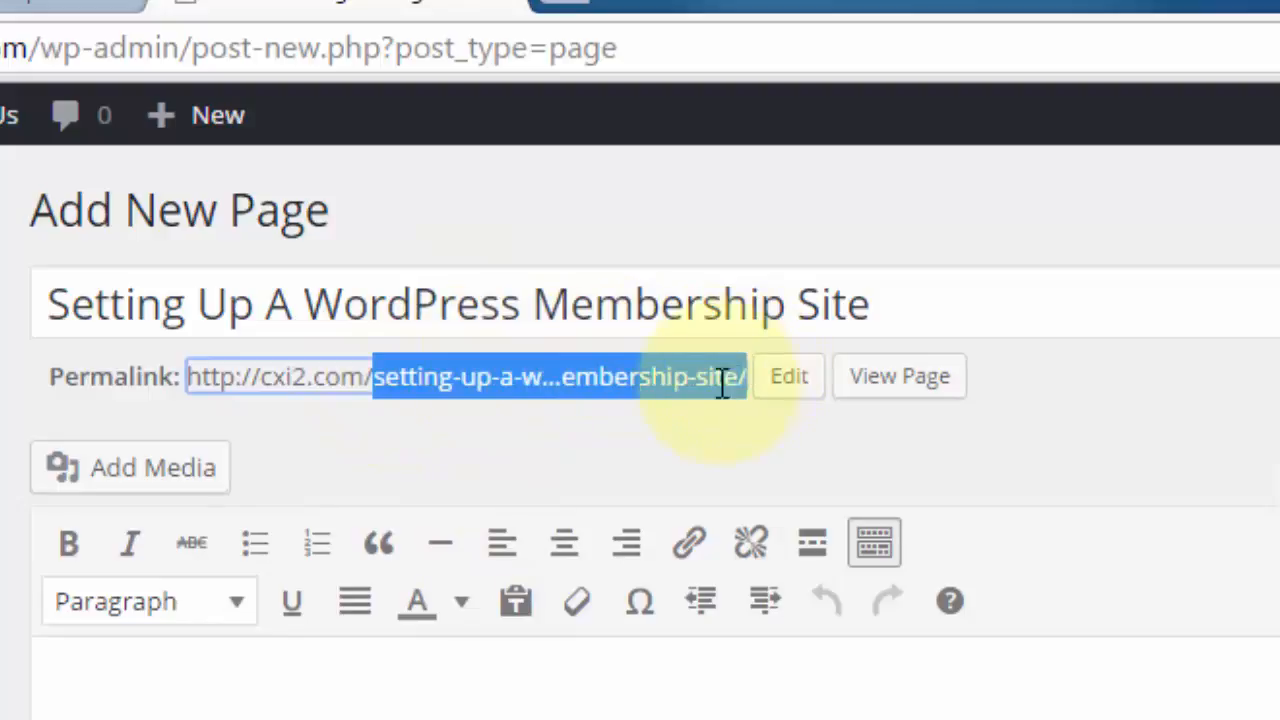
left_click(805, 398)
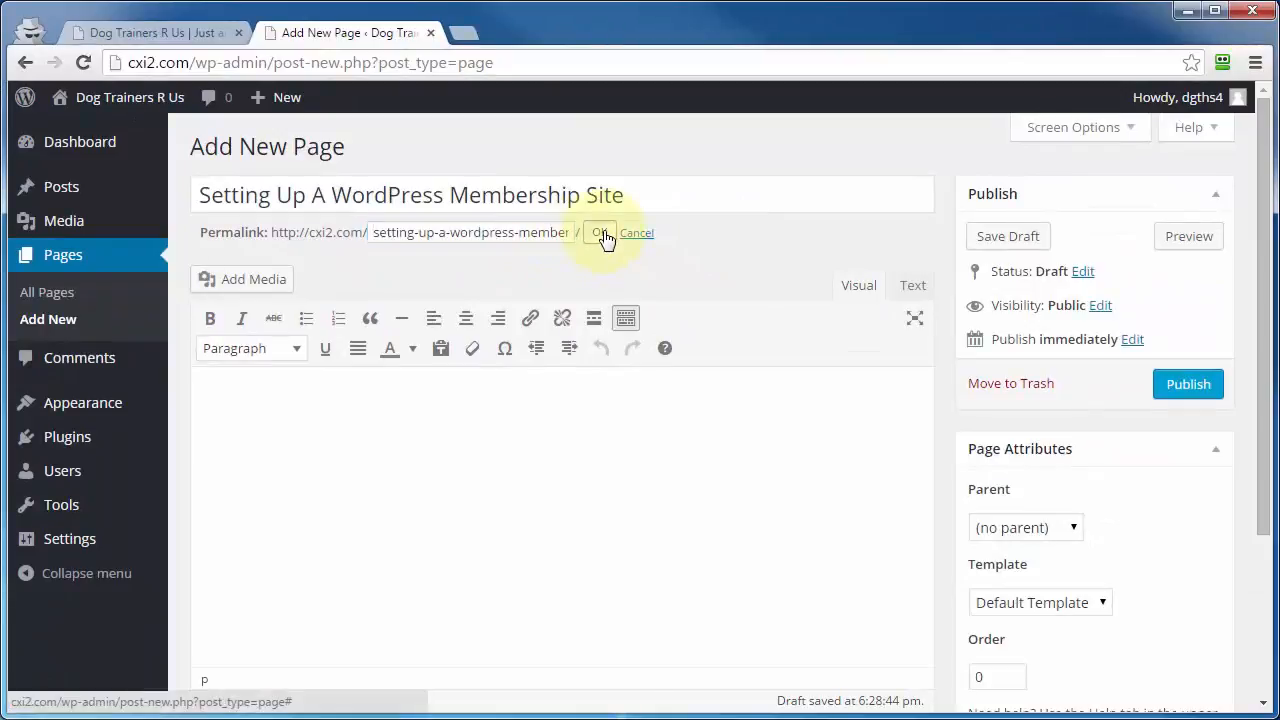
left_click(805, 366)
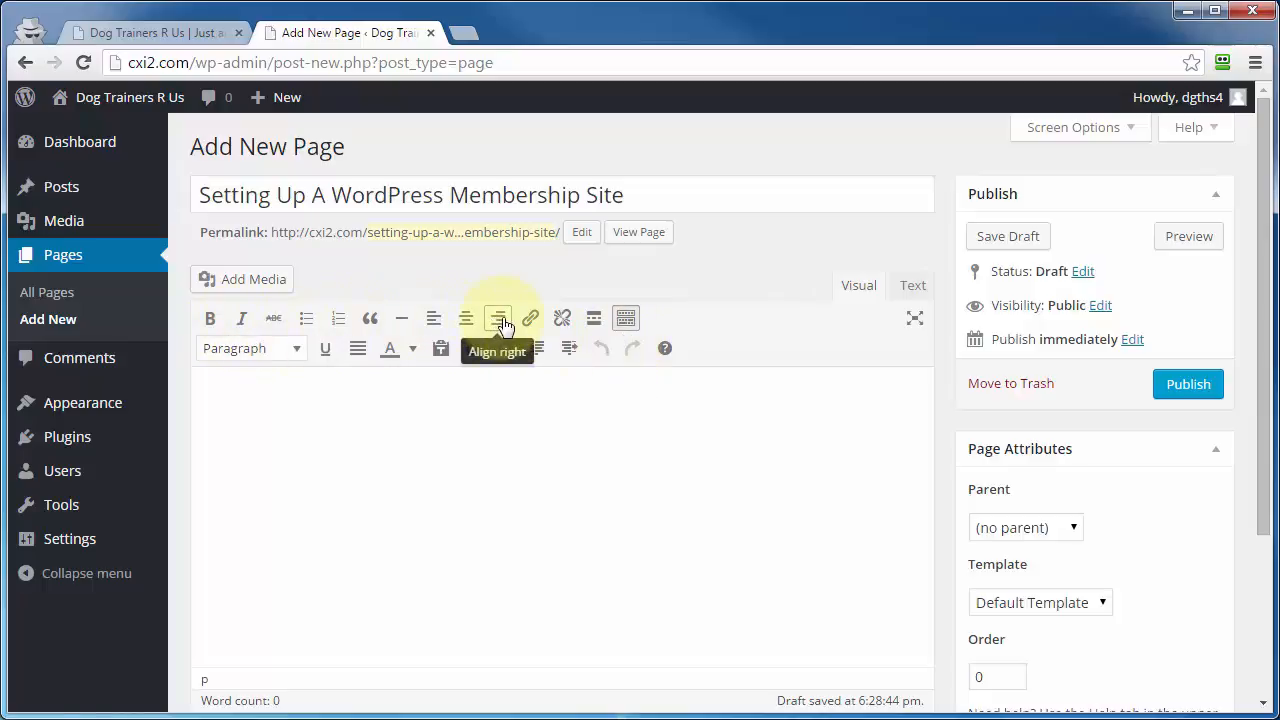
Step: Toggle the editor's second formatting row off and on, and view the Text editing mode before returning to Visual mode
left_click(625, 320)
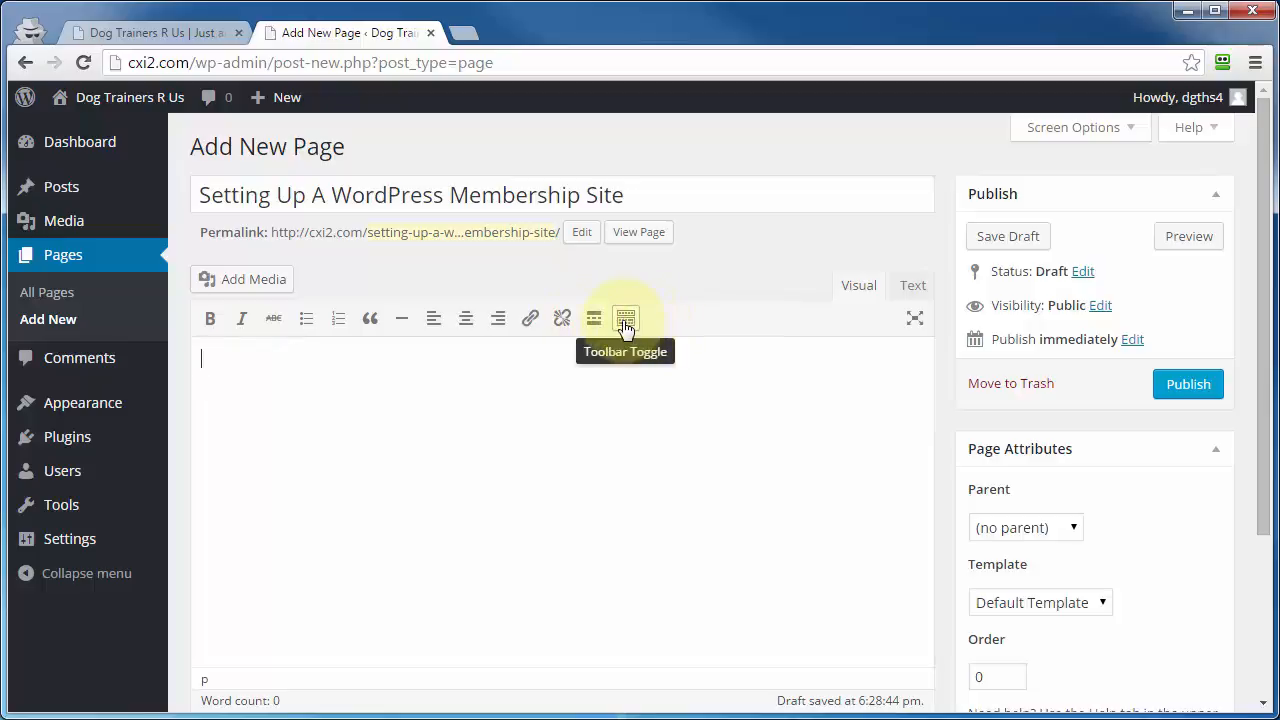
left_click(625, 320)
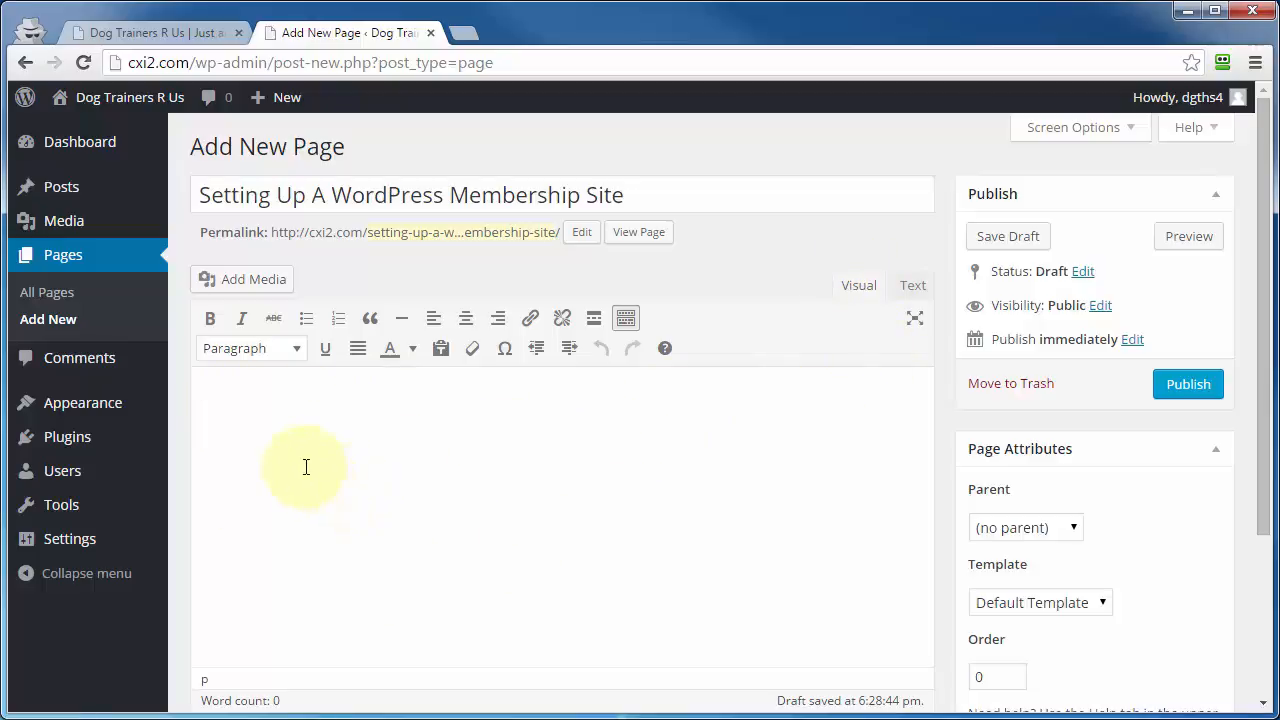
left_click(913, 288)
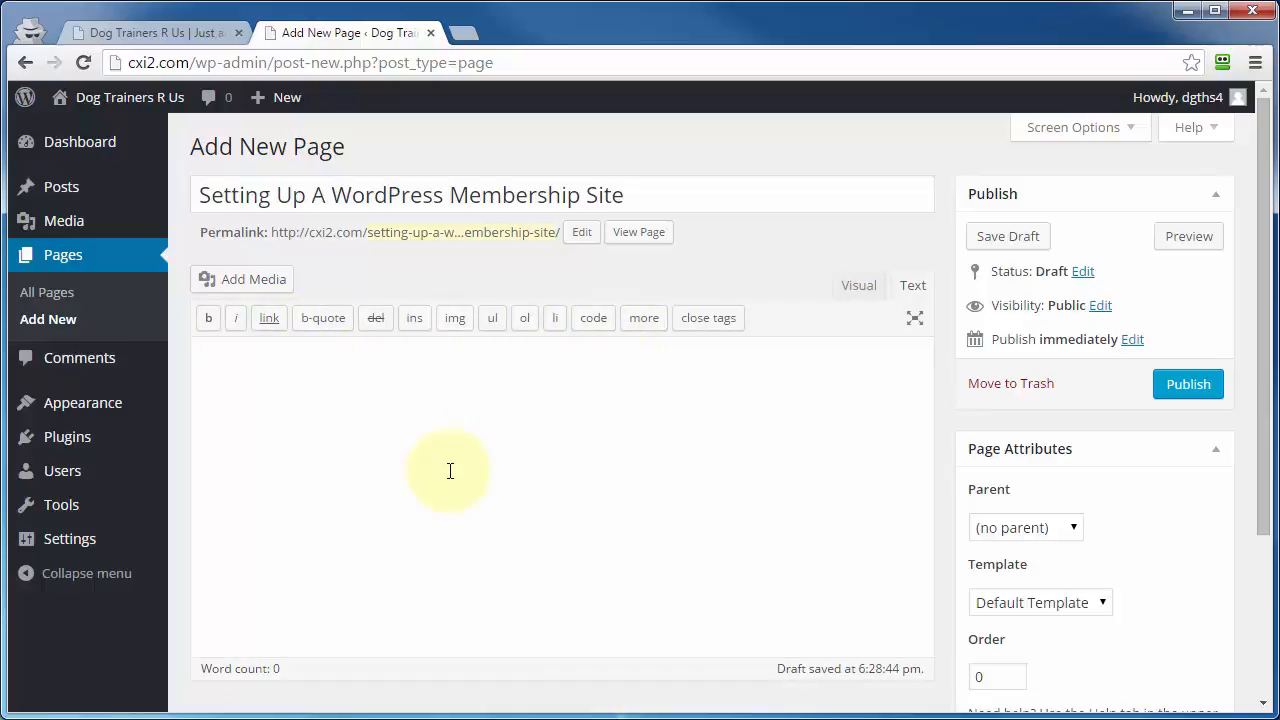
left_click(858, 286)
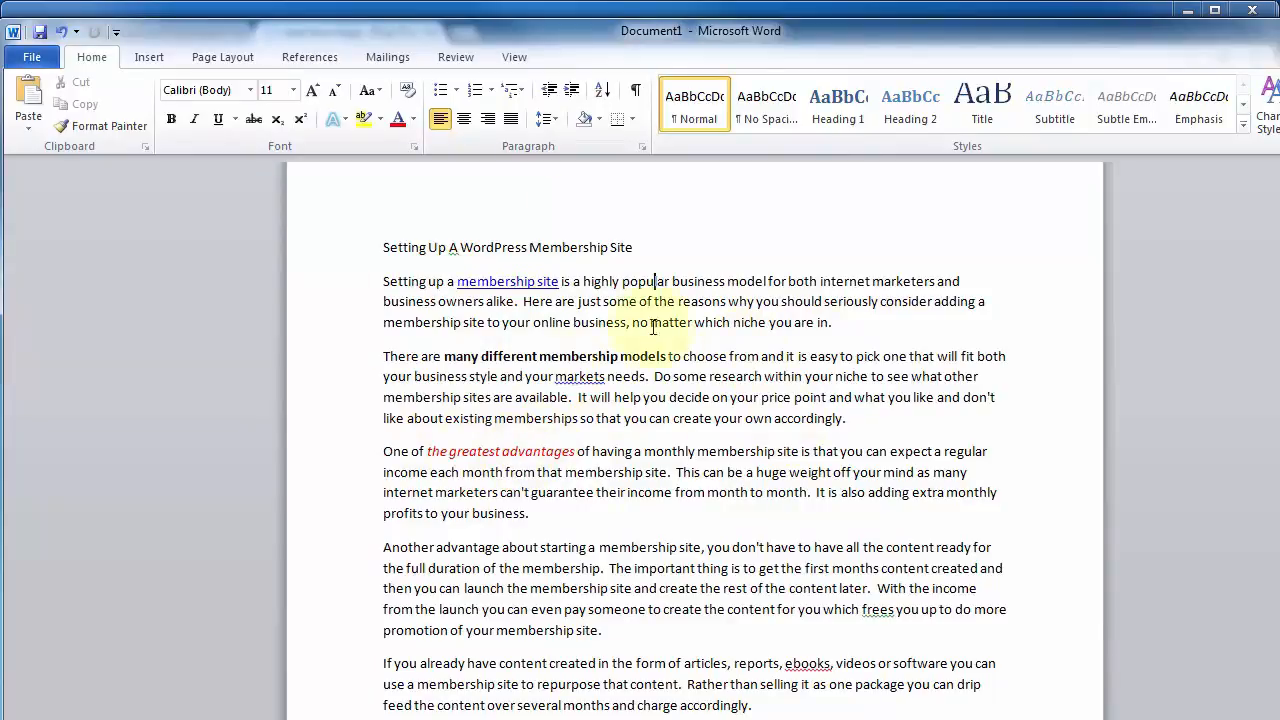
Step: Copy the first three body paragraphs below the title from the Word document
left_click_drag(382, 284, 480, 514)
key("ctrl+c")
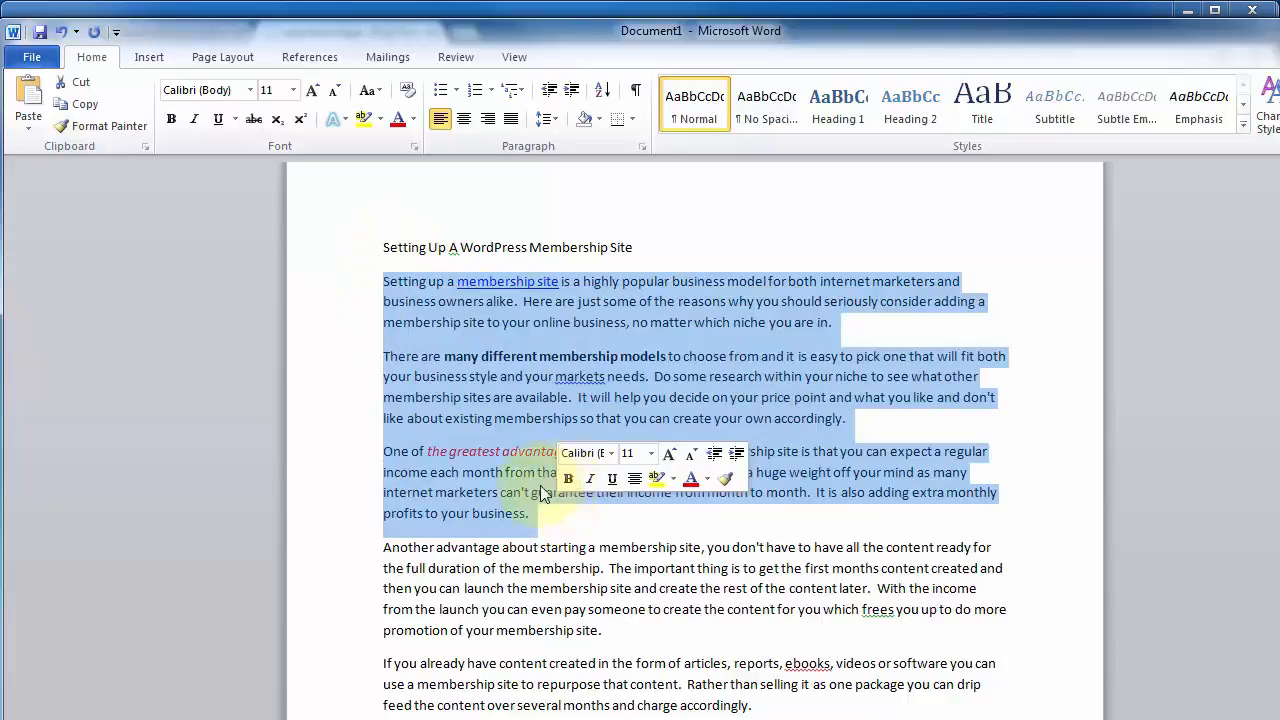
right_click(545, 492)
left_click(590, 517)
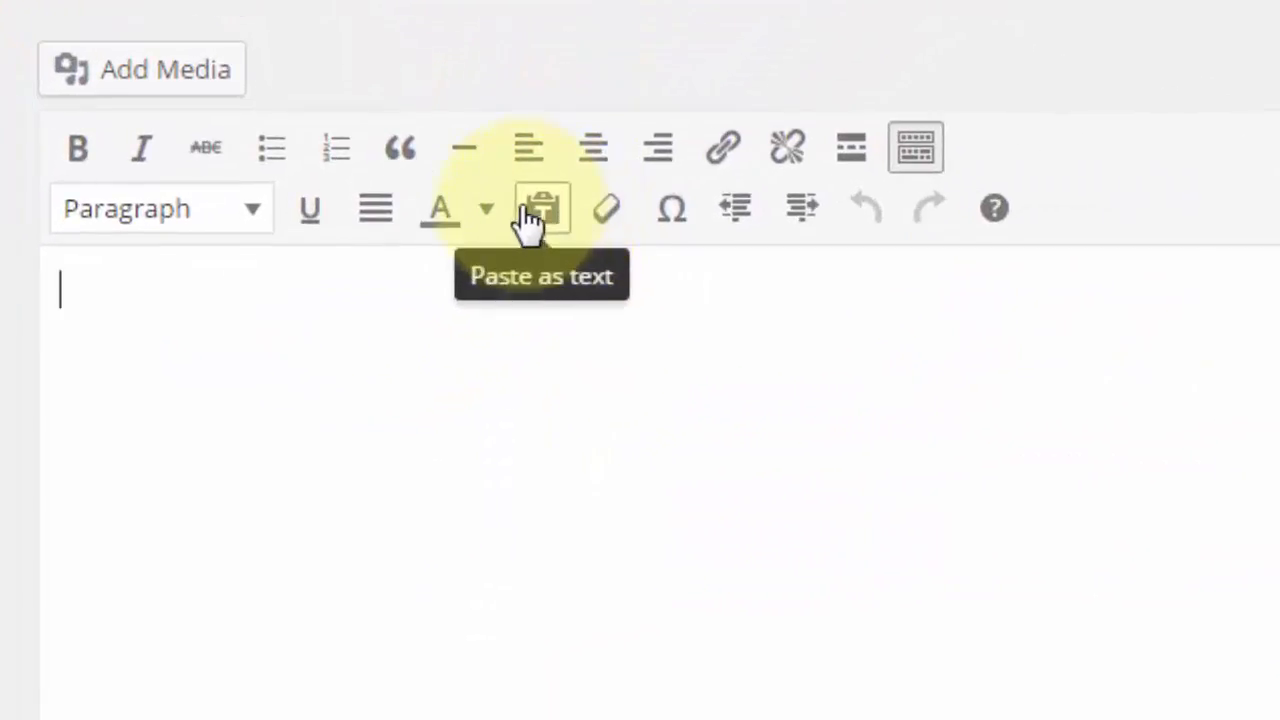
Step: Paste the copied paragraphs with their formatting into the page body in WordPress and check their markup in Text mode
left_click(542, 222)
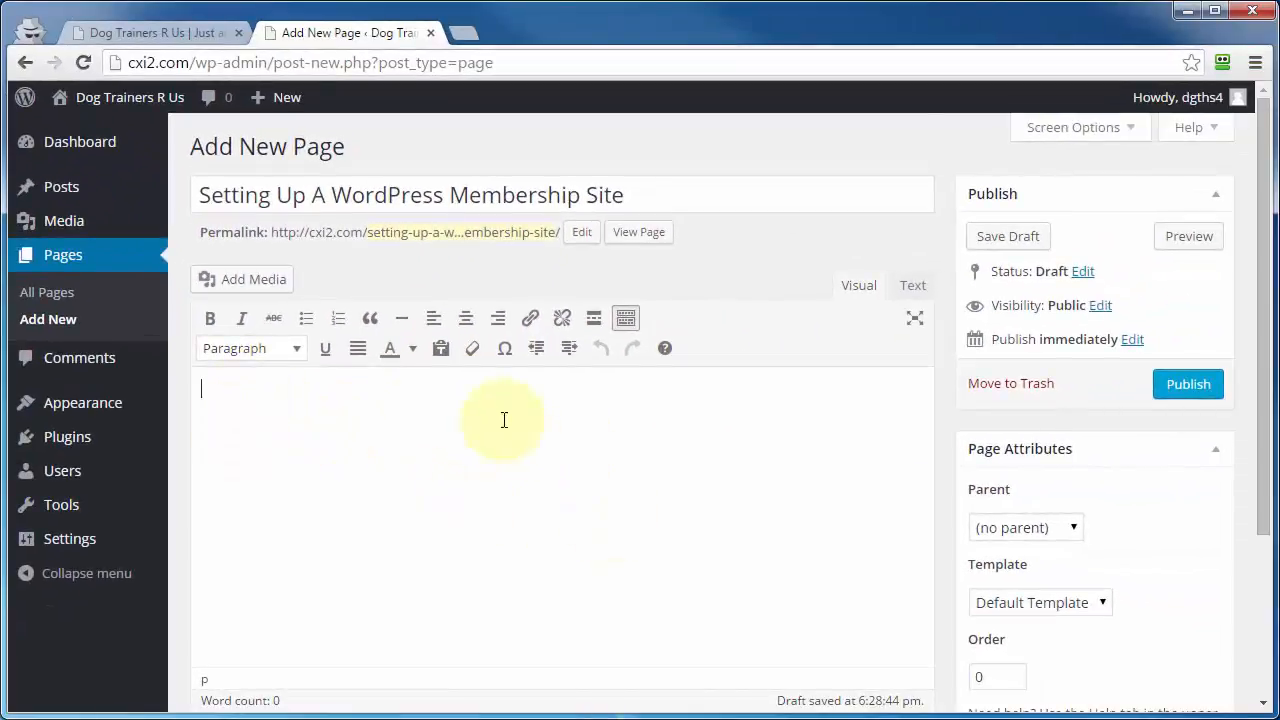
key("ctrl+v")
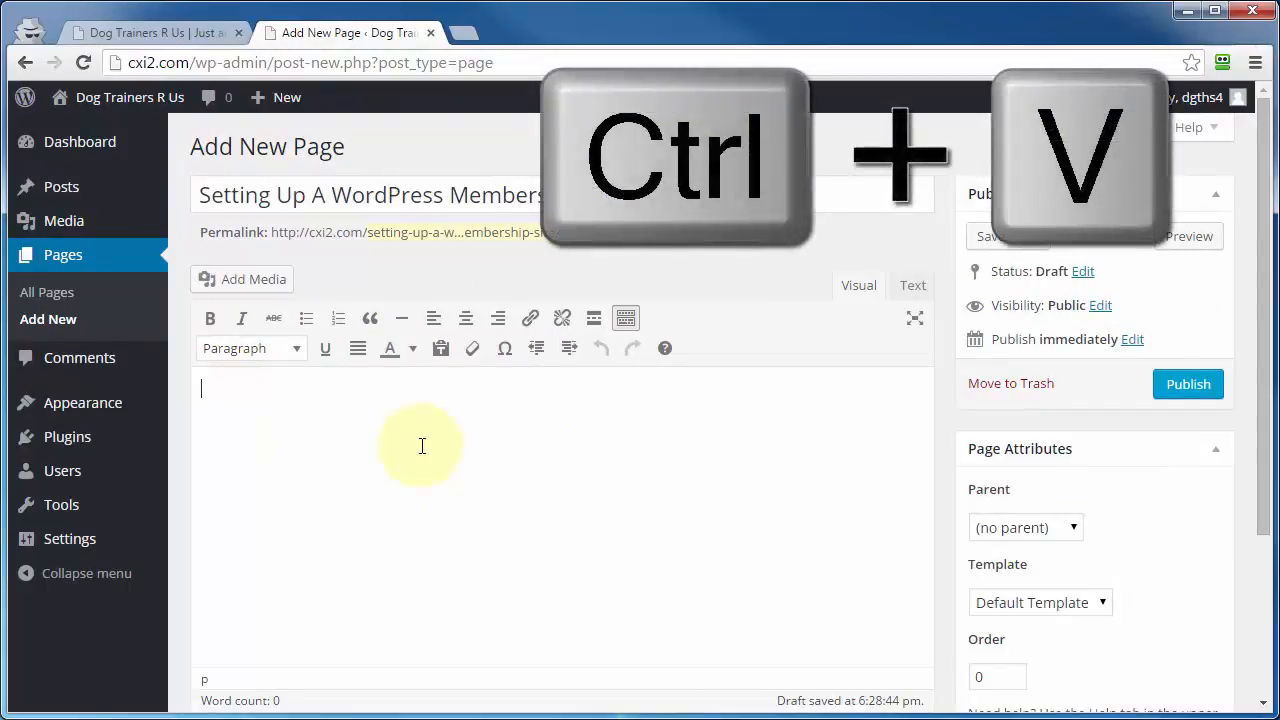
key("ctrl+v")
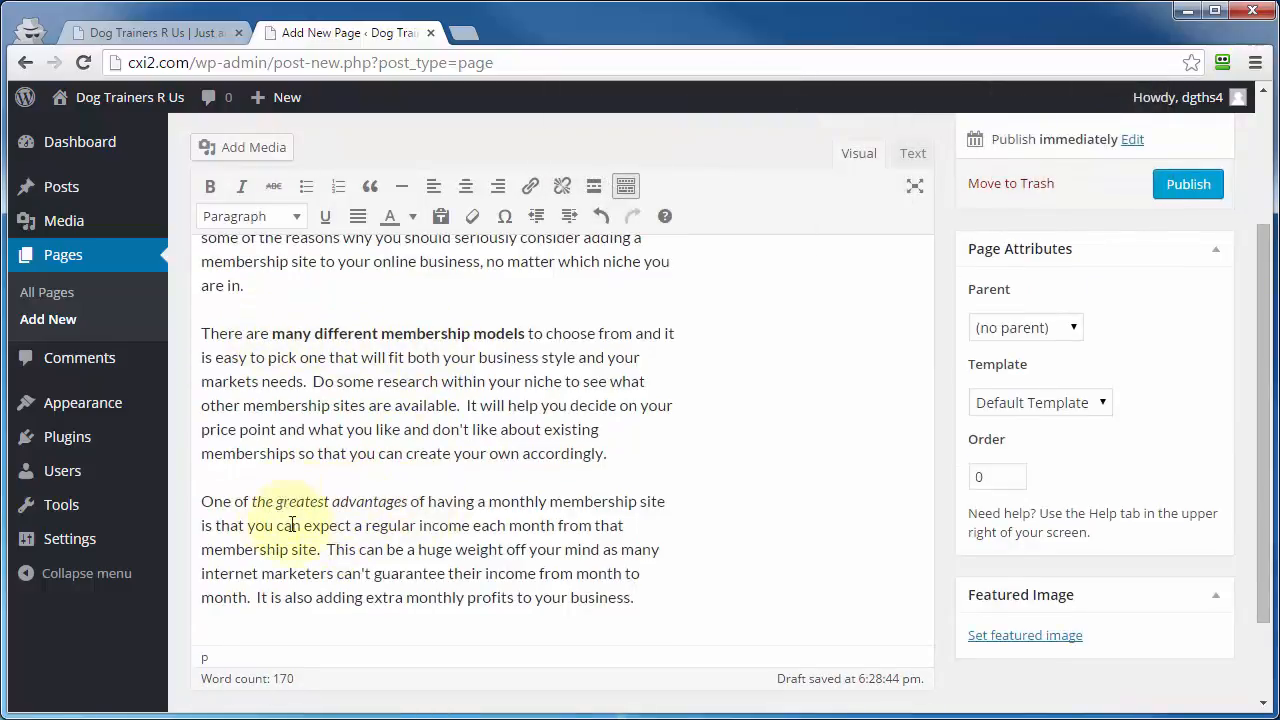
scroll(428, 557, "up", 2)
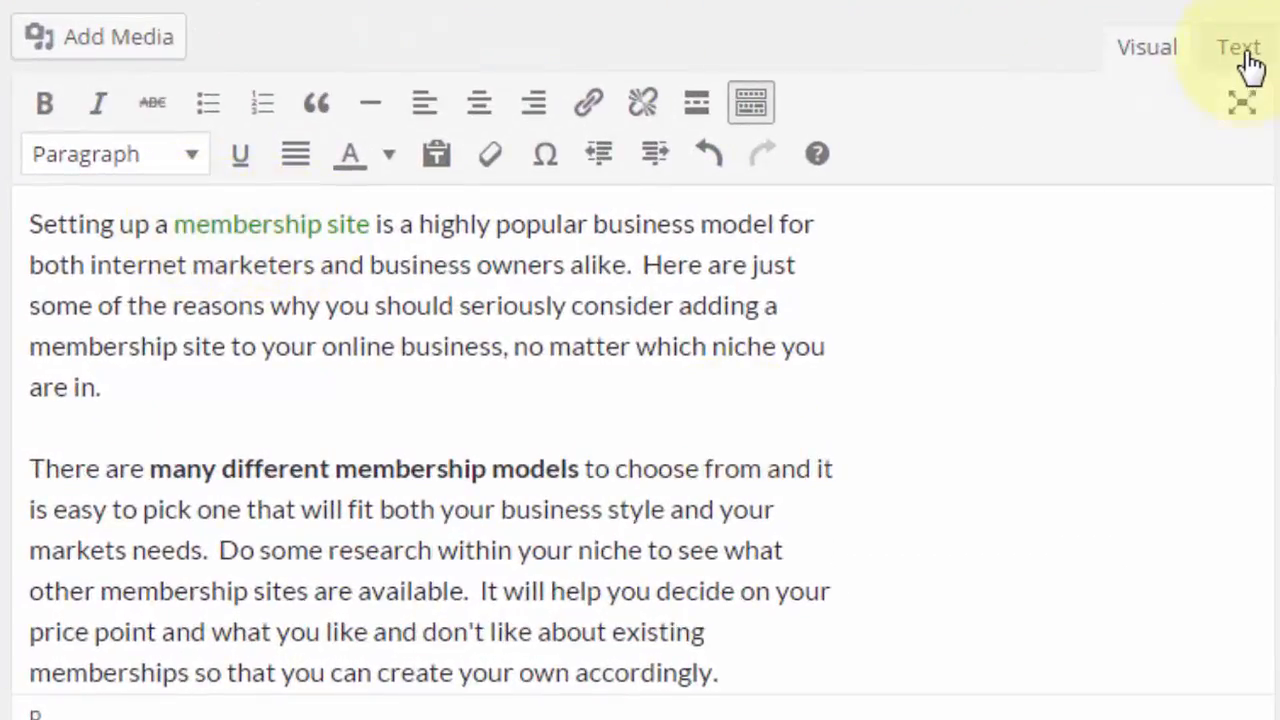
left_click(1245, 55)
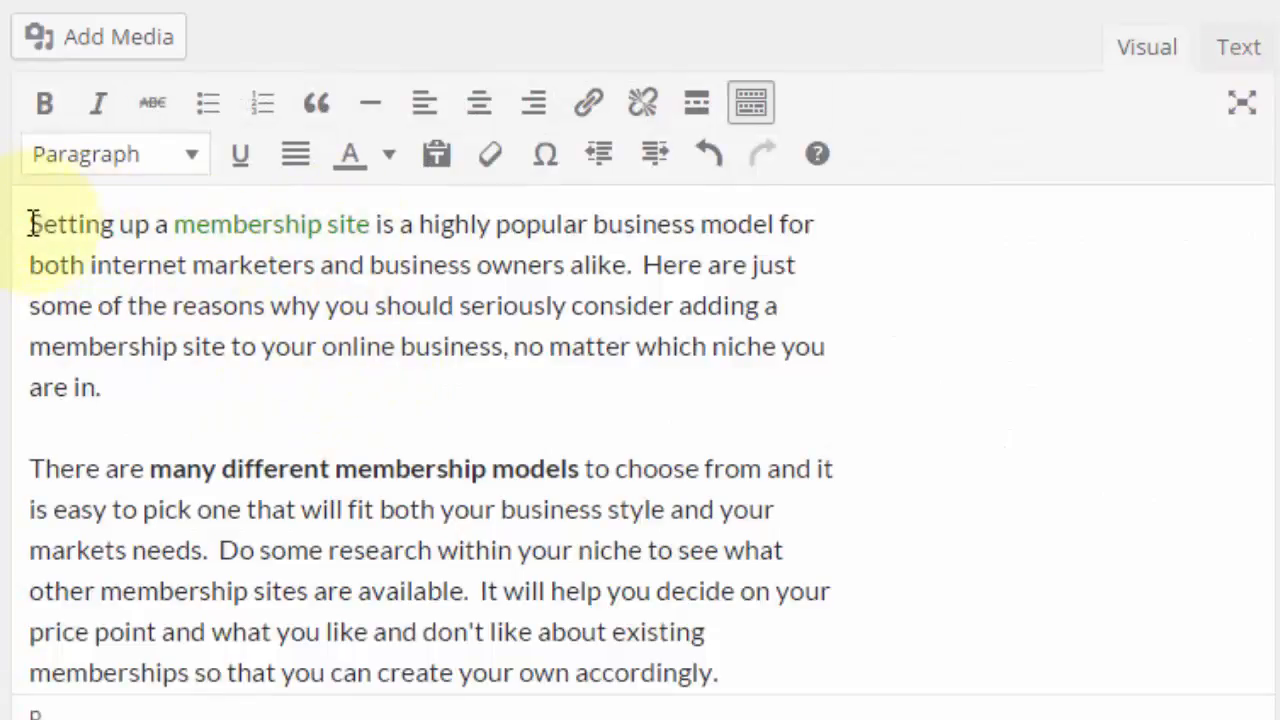
Step: Delete the formatted body text, turn on Paste as text, and paste the copied paragraphs as plain text
left_click_drag(34, 226, 877, 426)
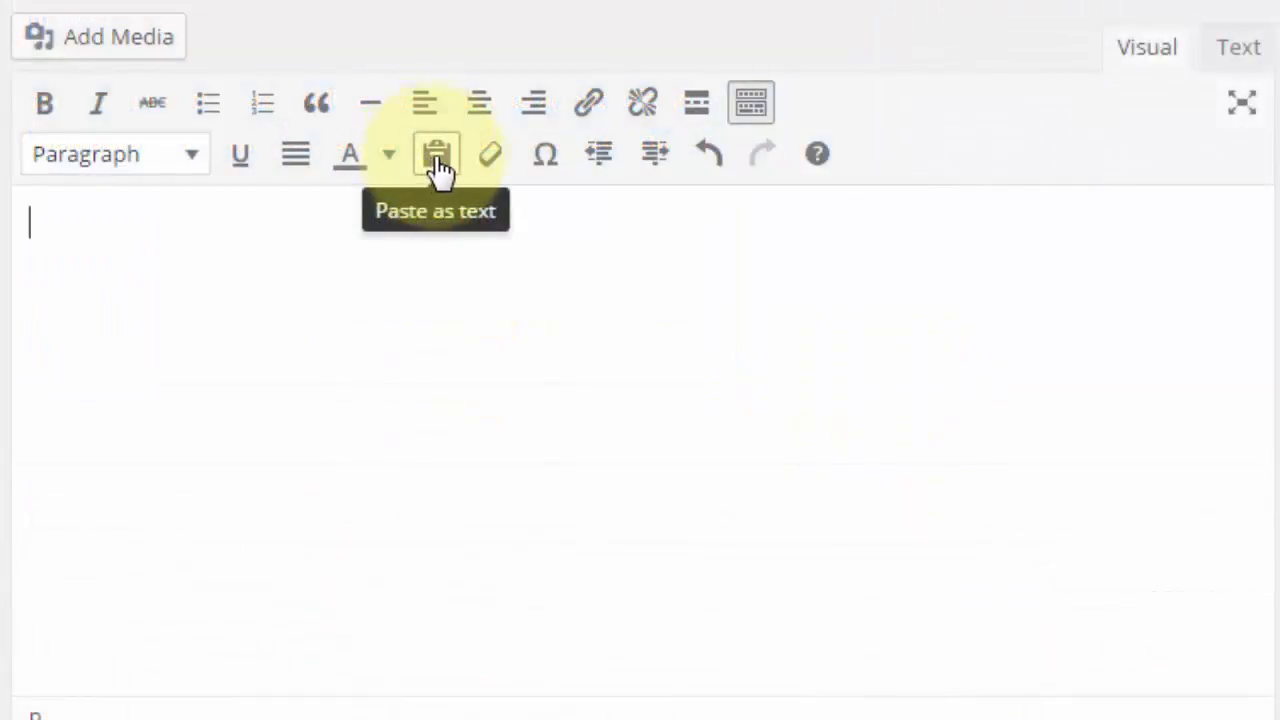
left_click(438, 158)
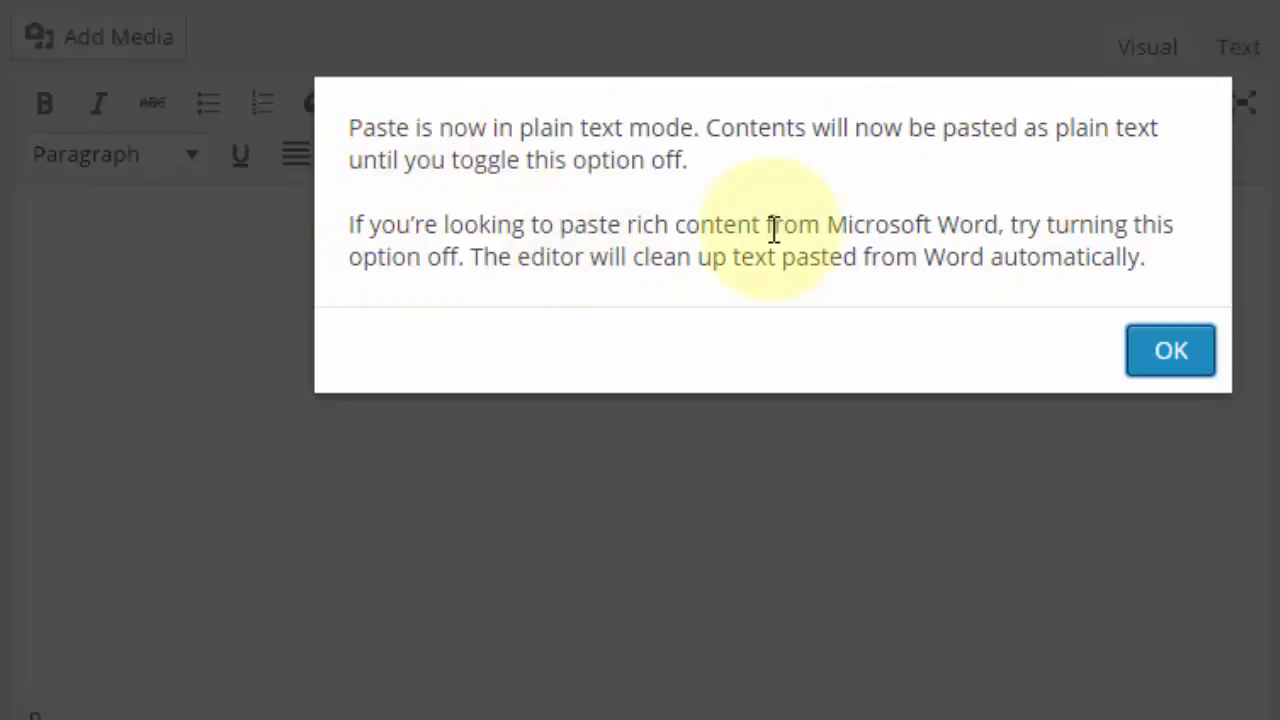
left_click(1171, 351)
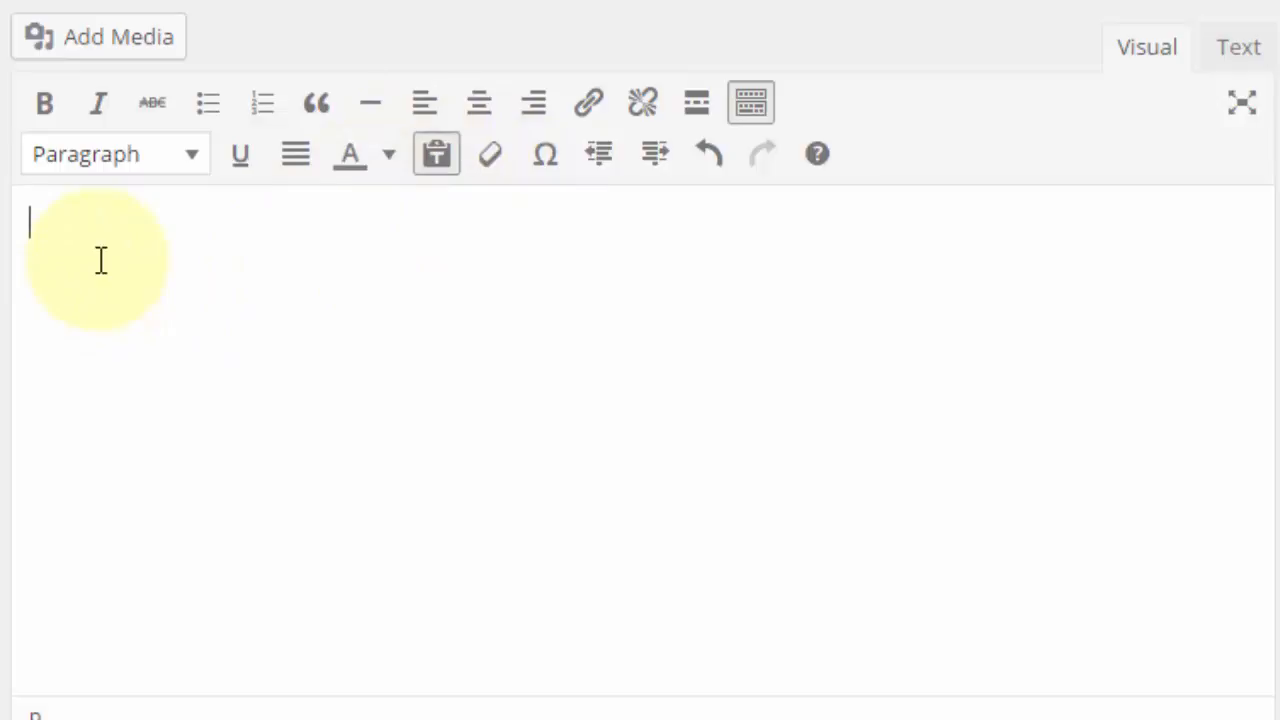
key("ctrl+v")
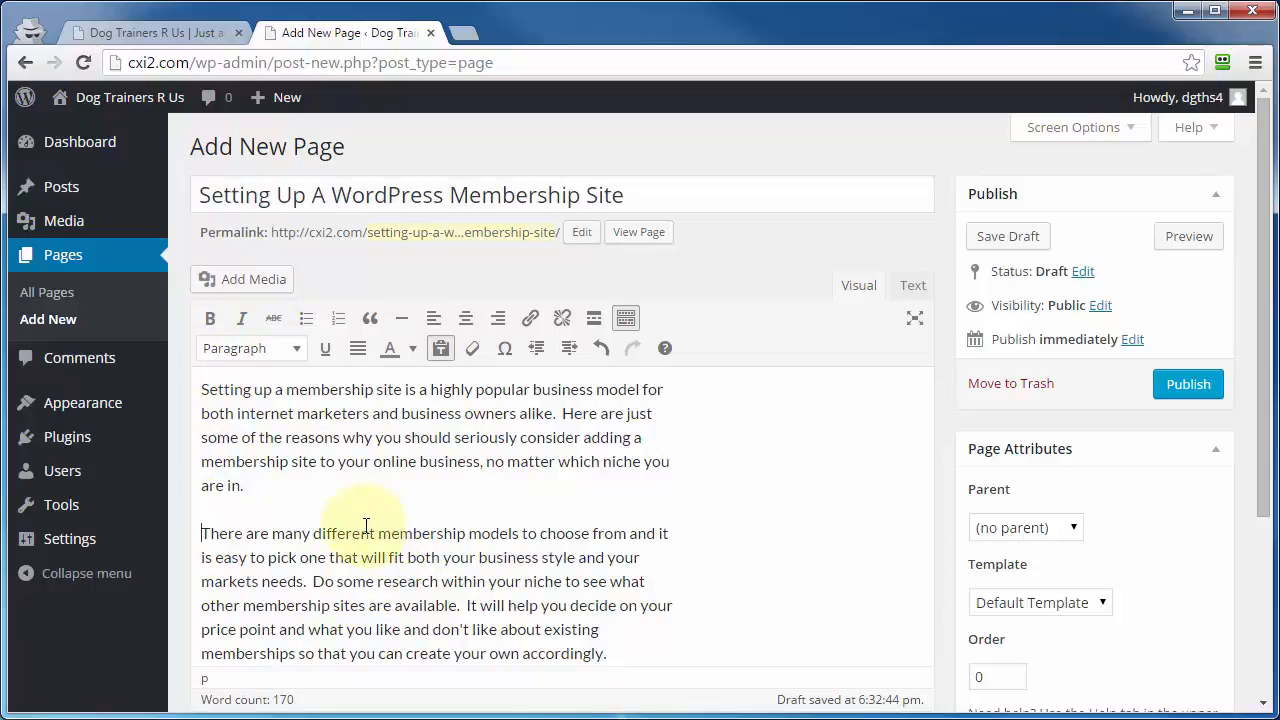
Step: Insert the Working-hamster.jpg image from the media library before the second paragraph
left_click(225, 285)
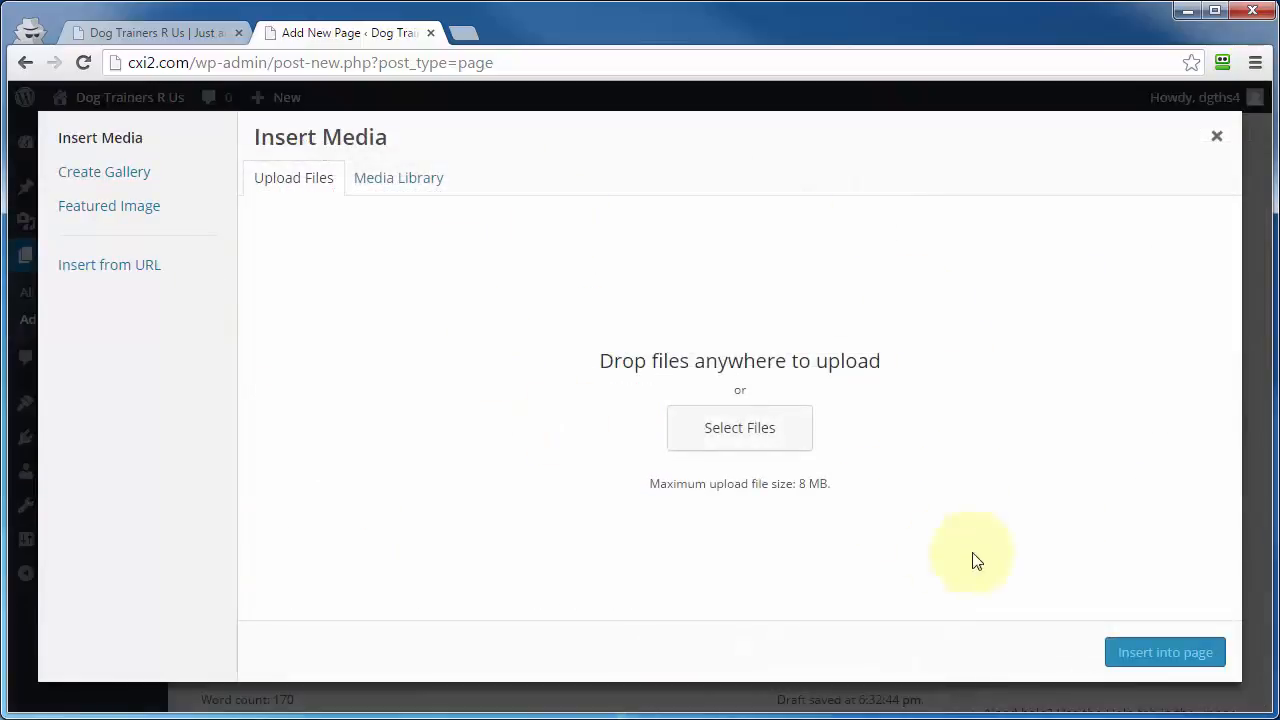
left_click(375, 184)
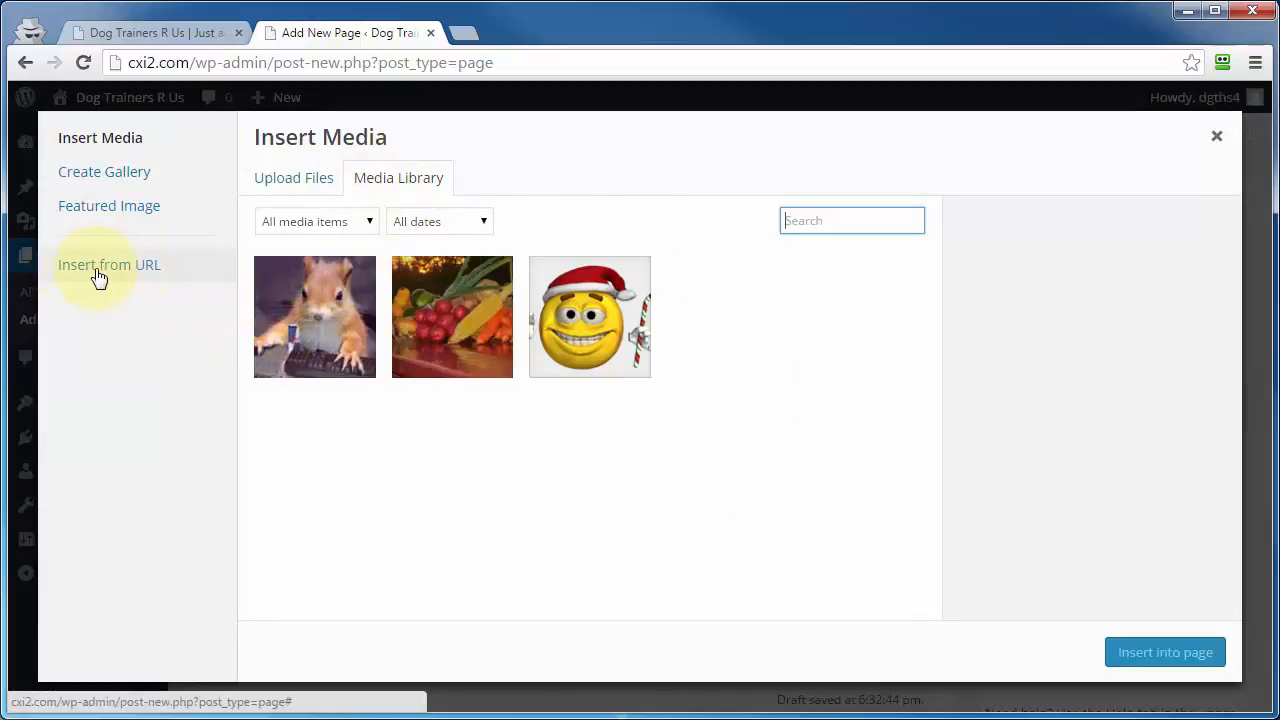
left_click(324, 320)
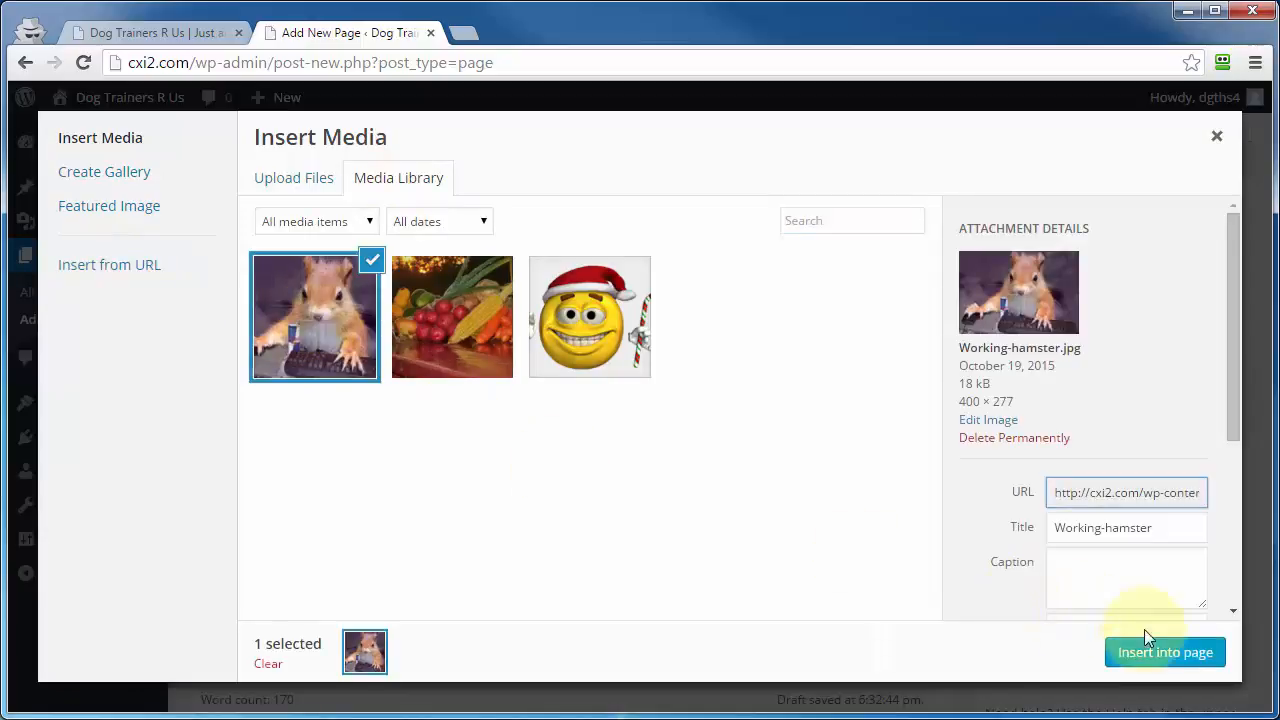
left_click(1152, 655)
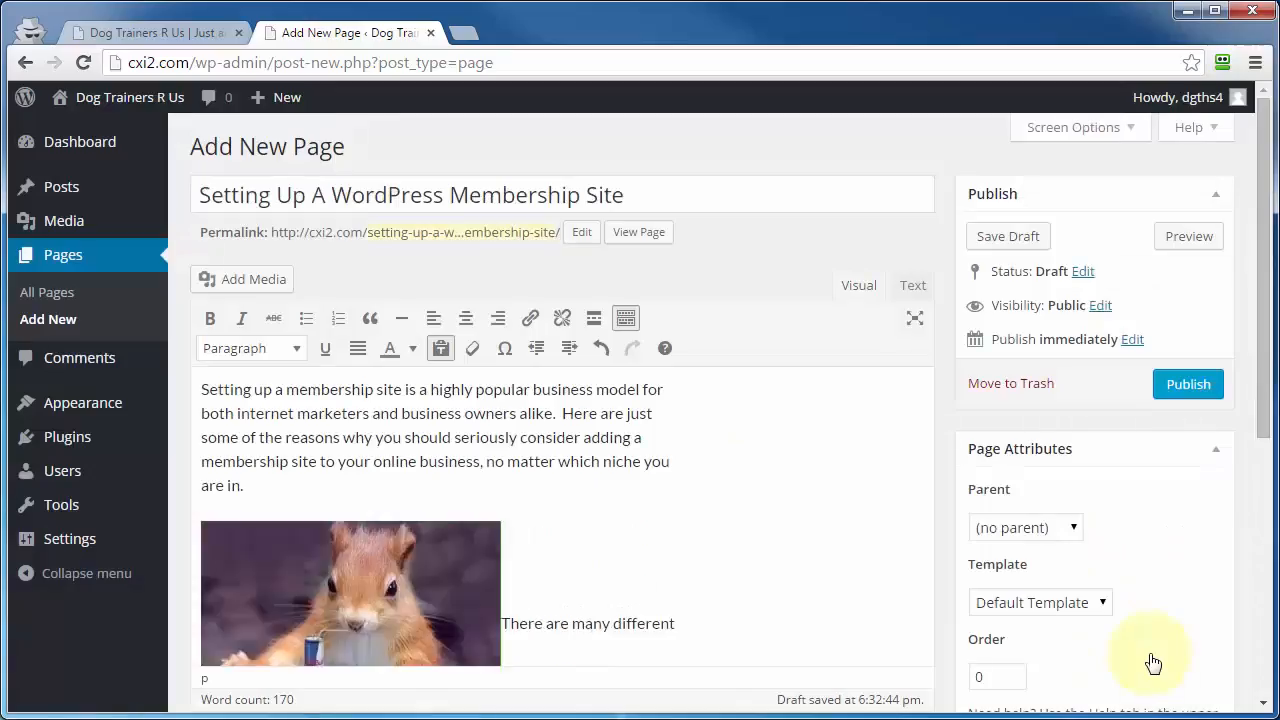
Step: Align the inserted image left so that the second paragraph wraps beside it
scroll(551, 586, "down", 1)
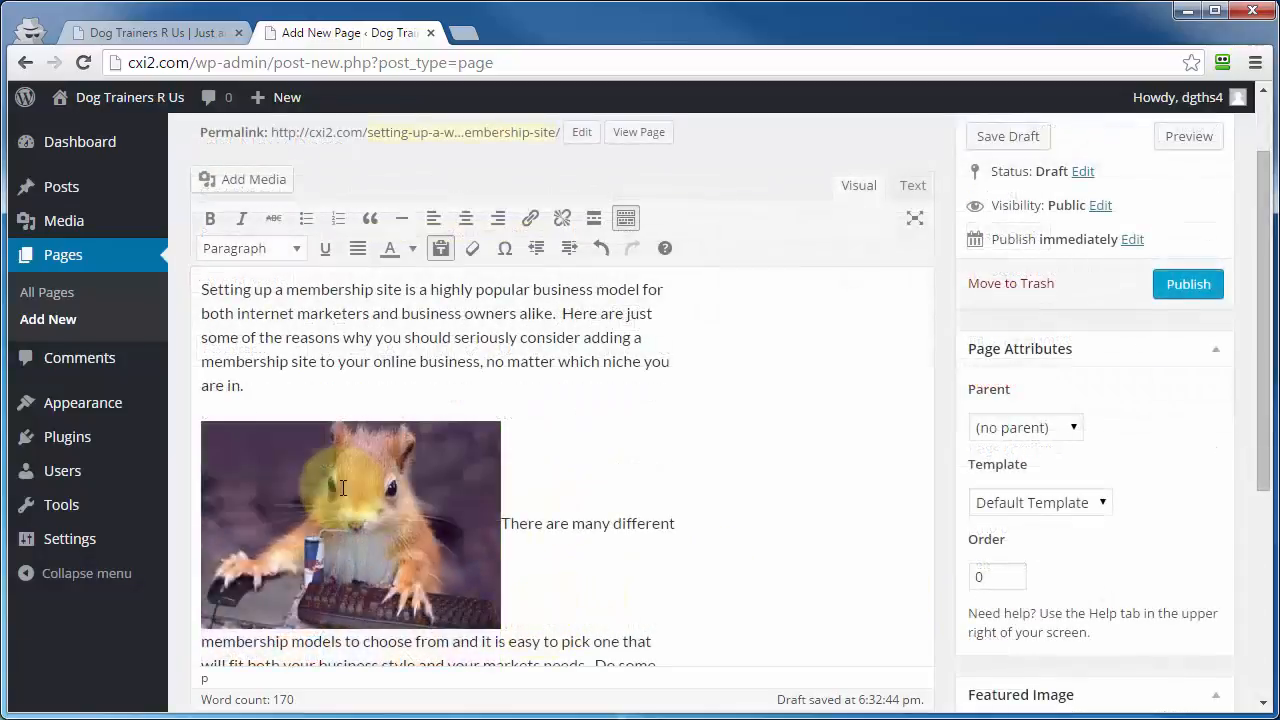
left_click(341, 494)
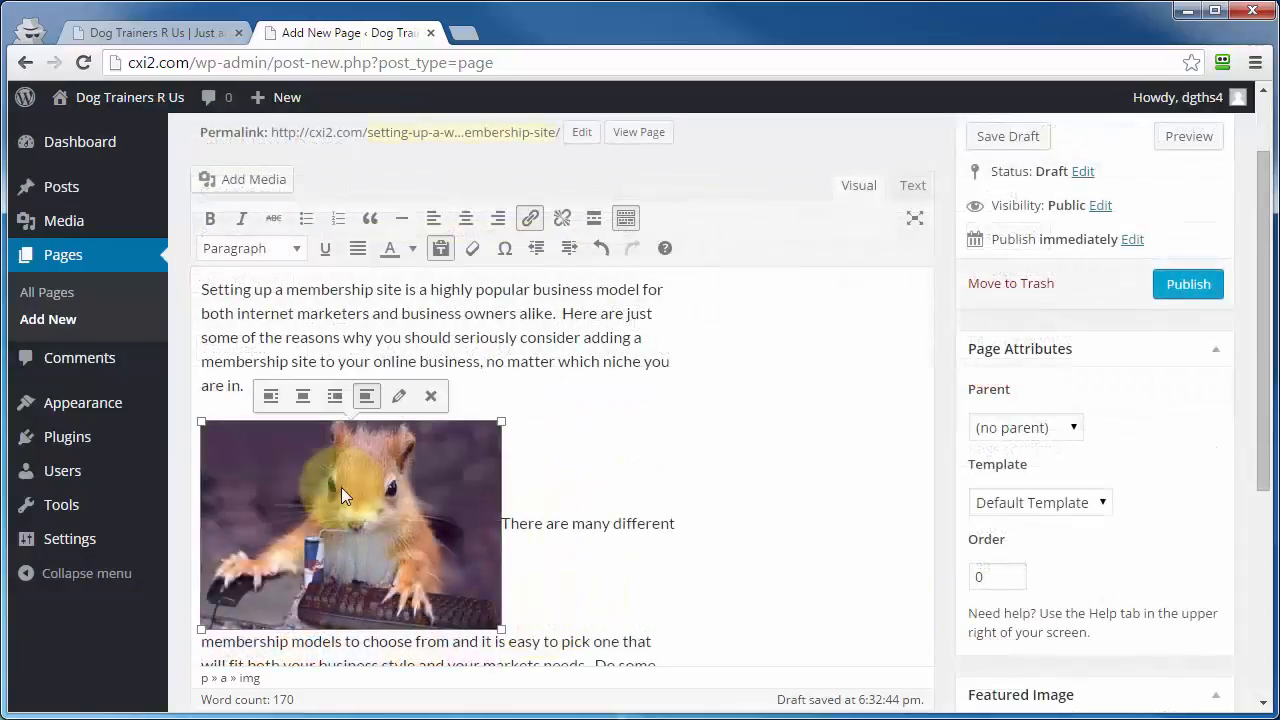
left_click(271, 396)
Step: View the built-in help about pages and close it again
scroll(300, 420, "up", 1)
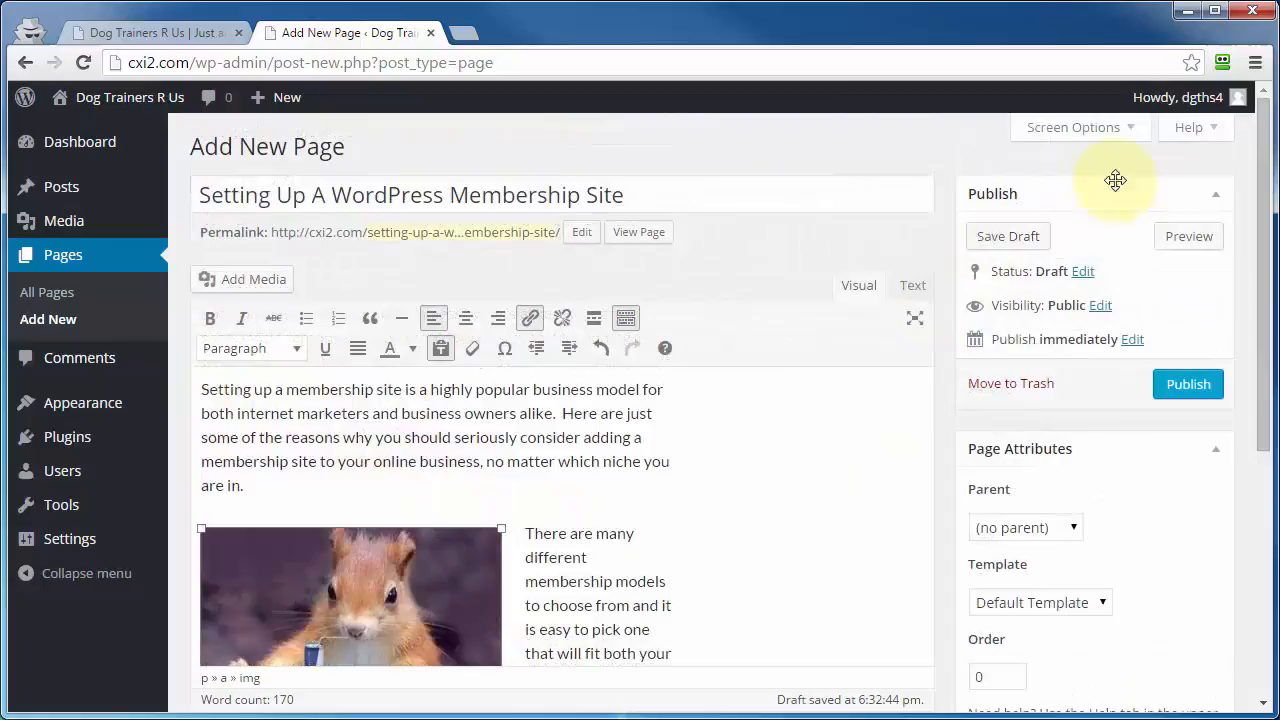
left_click(1189, 127)
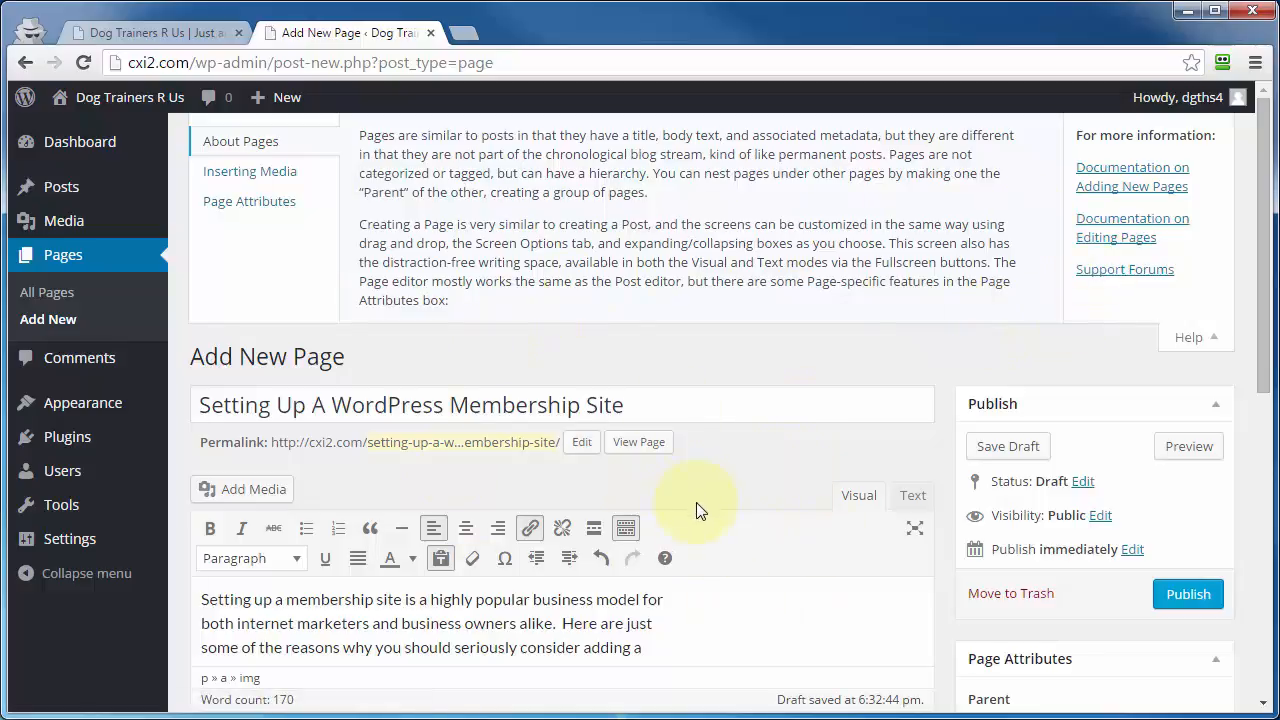
left_click(1189, 337)
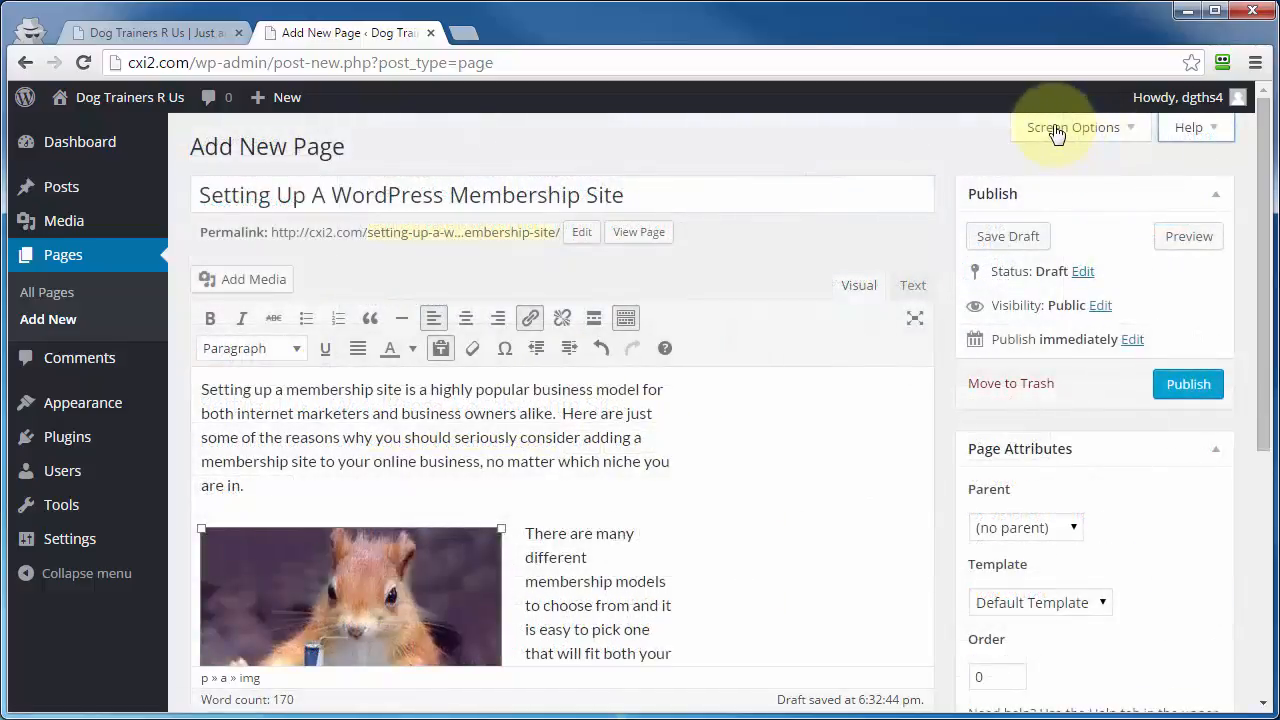
Step: Show the Discussion box on the page editing screen and allow comments on this page
left_click(1056, 131)
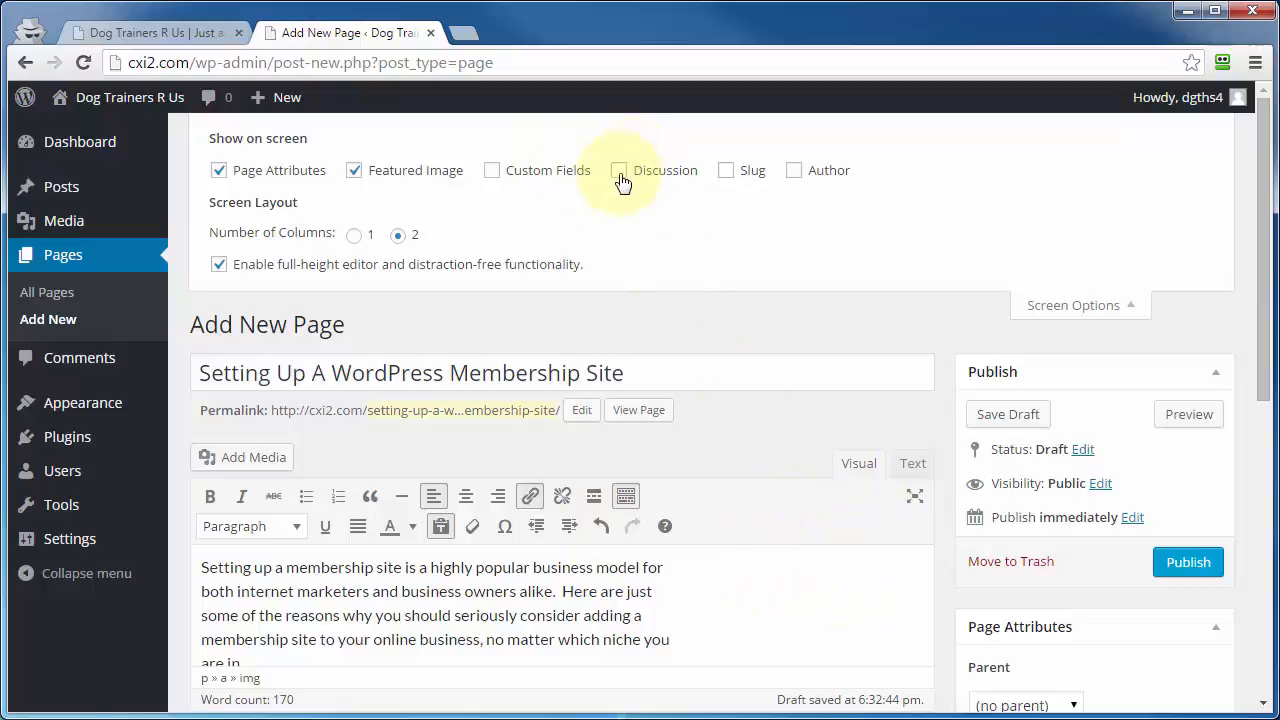
scroll(934, 486, "down", 3)
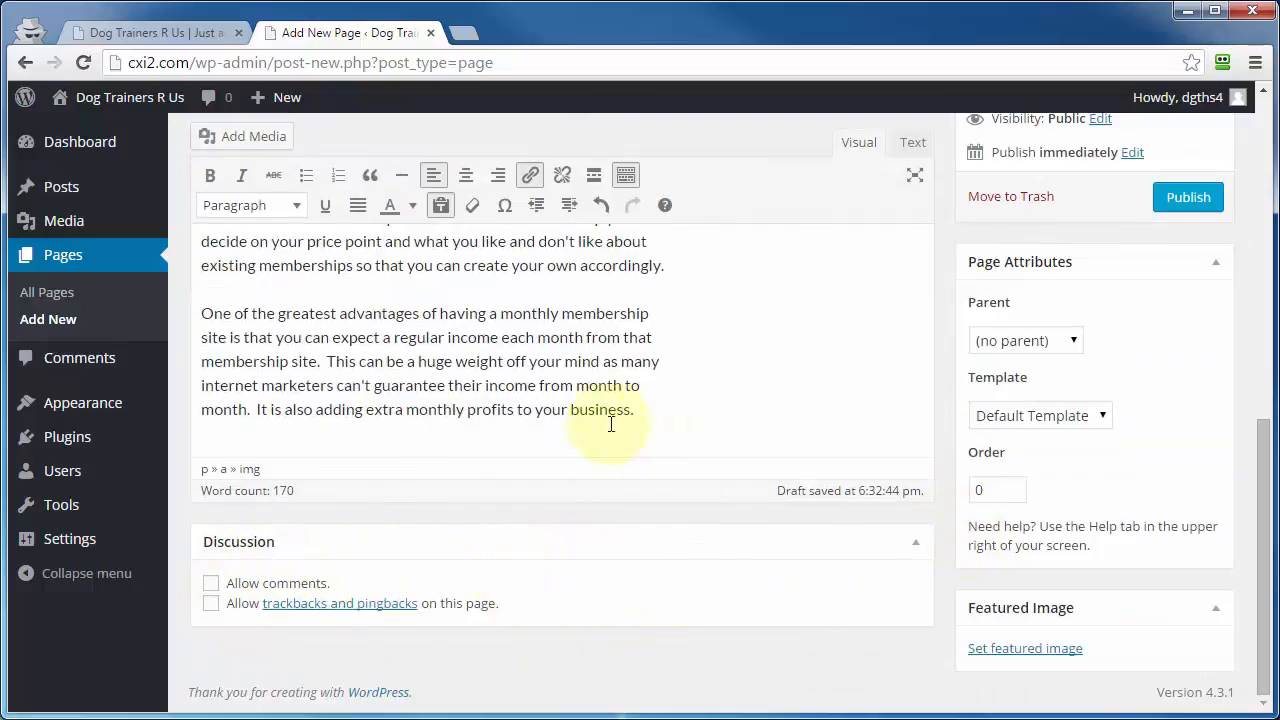
left_click(211, 586)
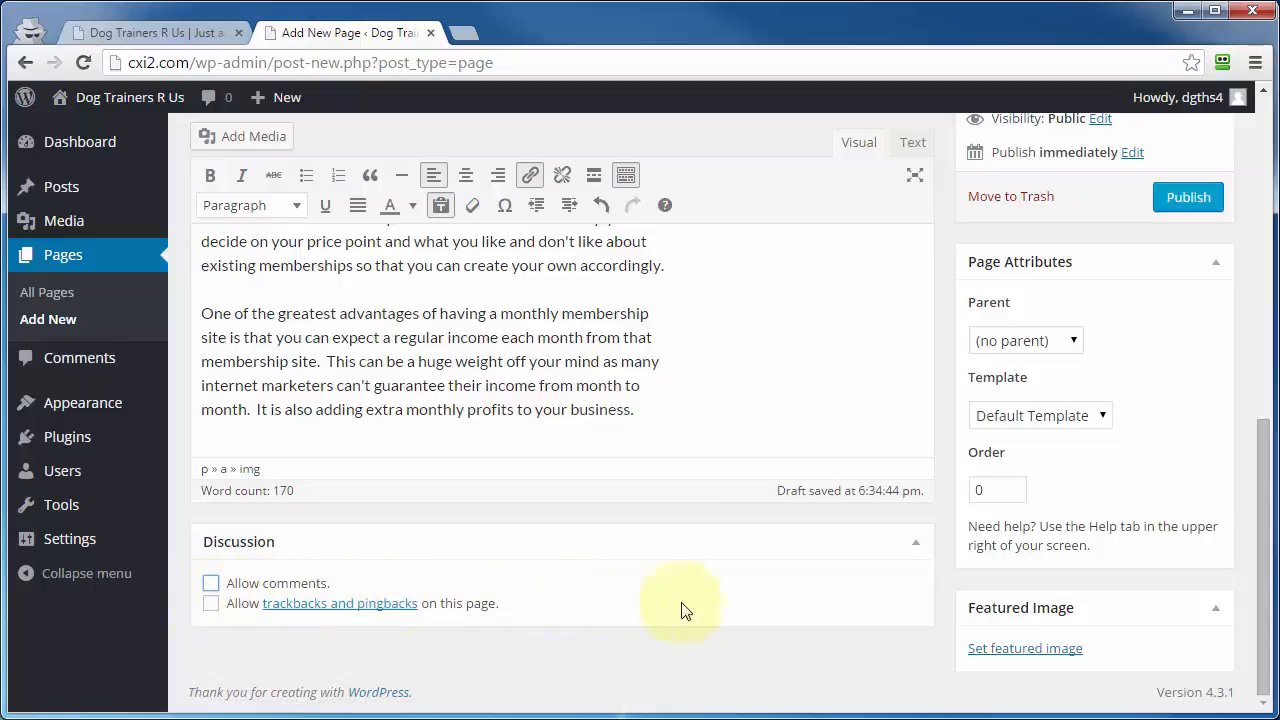
scroll(908, 547, "up", 8)
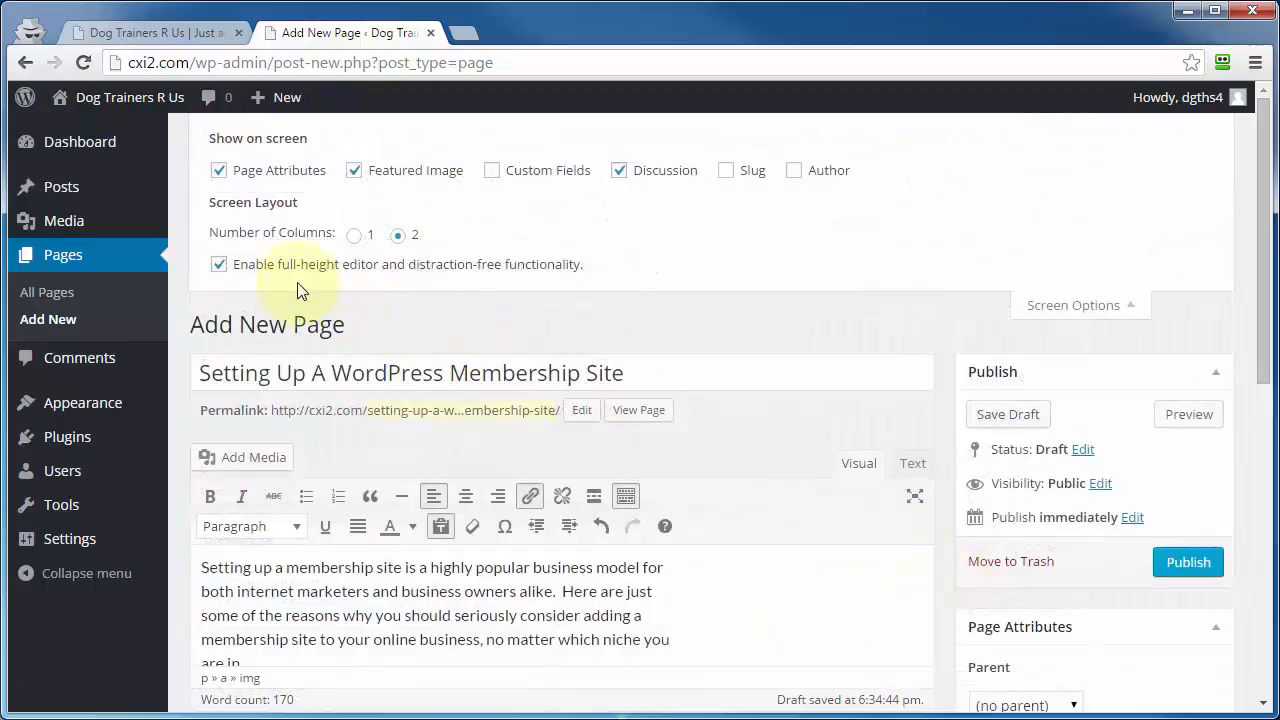
Step: Try the one-column screen layout, return to two columns, and look over the editing screen
left_click(354, 236)
left_click(396, 238)
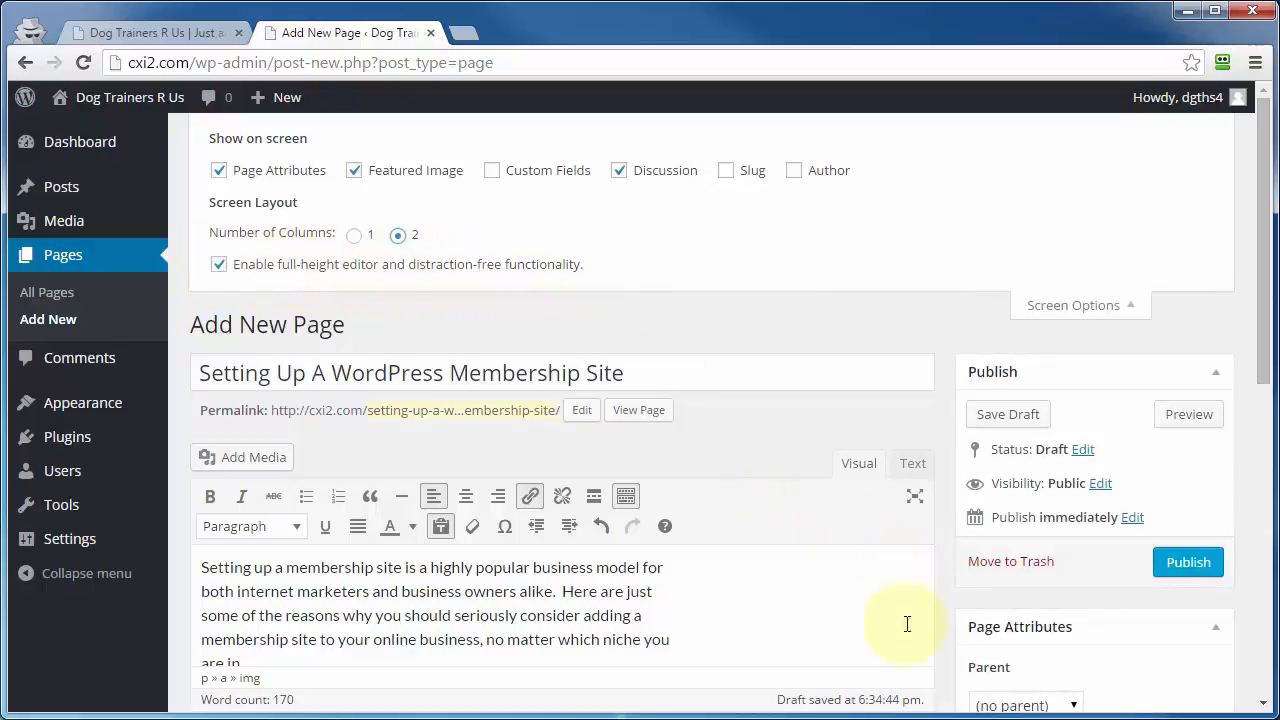
scroll(938, 597, "down", 2)
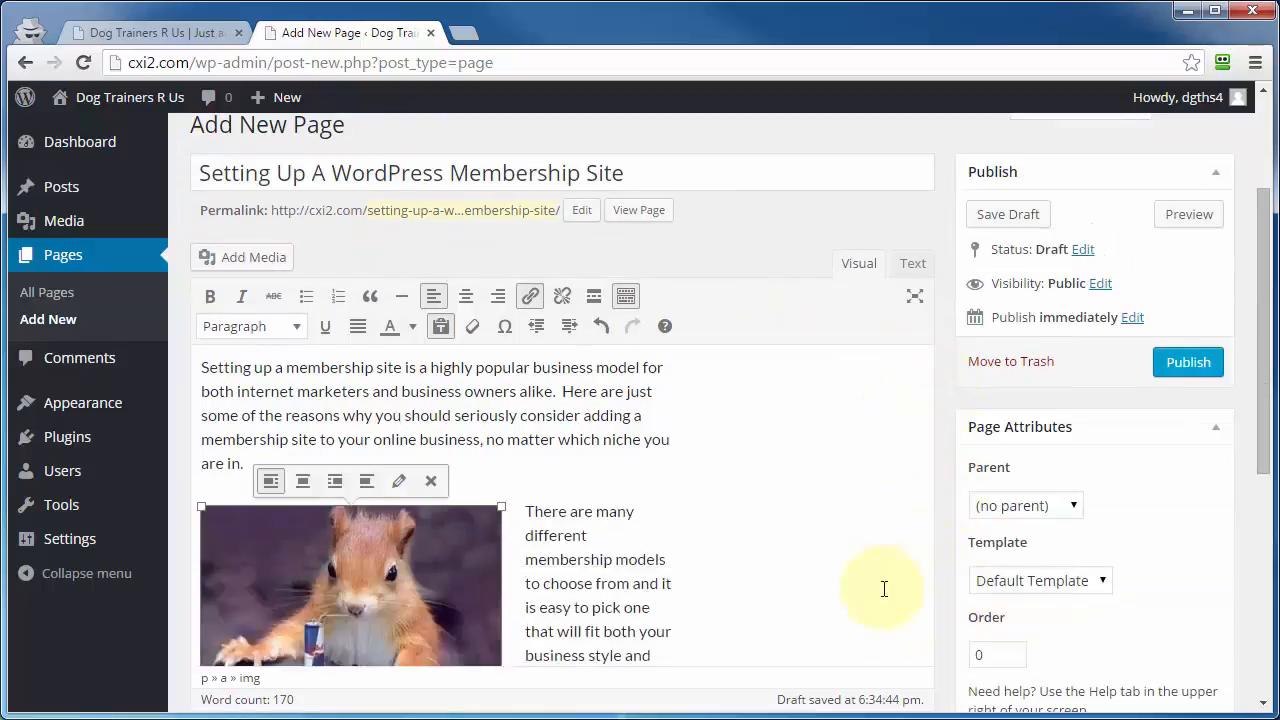
scroll(943, 495, "down", 5)
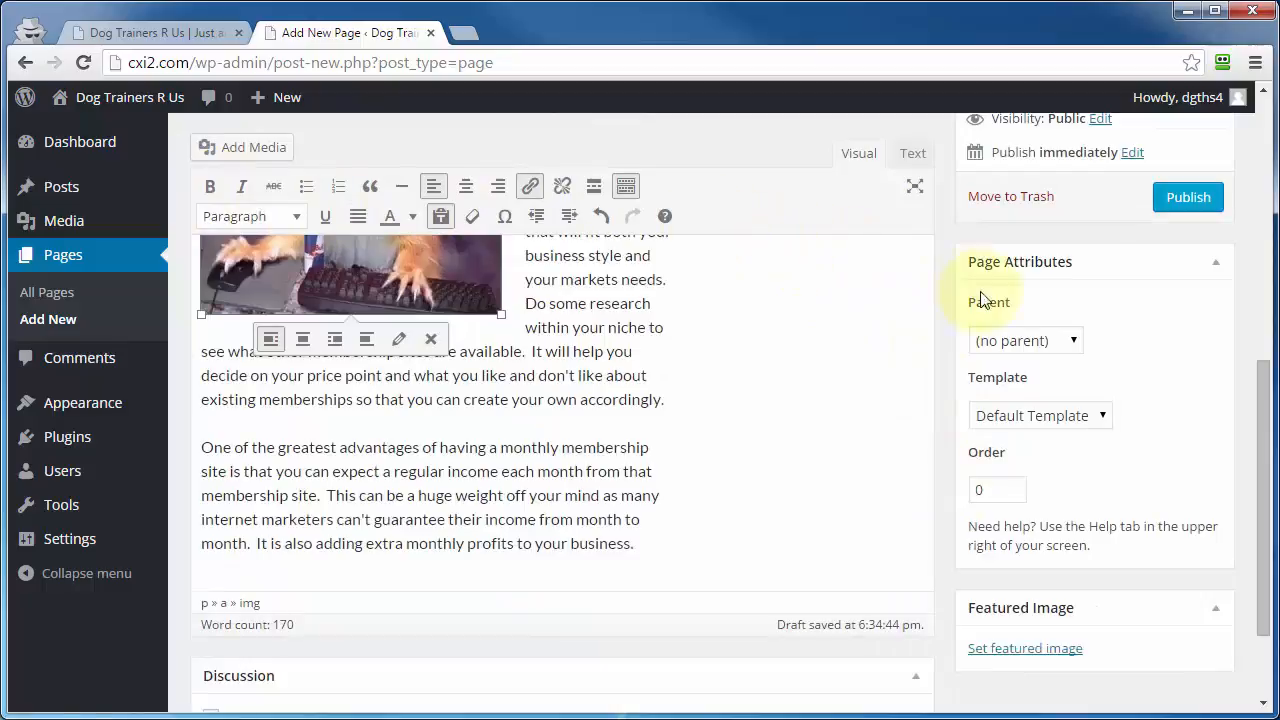
Step: Try the editor with the full-height and distraction-free functionality disabled, scroll through the text, and enable the option again
scroll(891, 571, "up", 7)
left_click(219, 265)
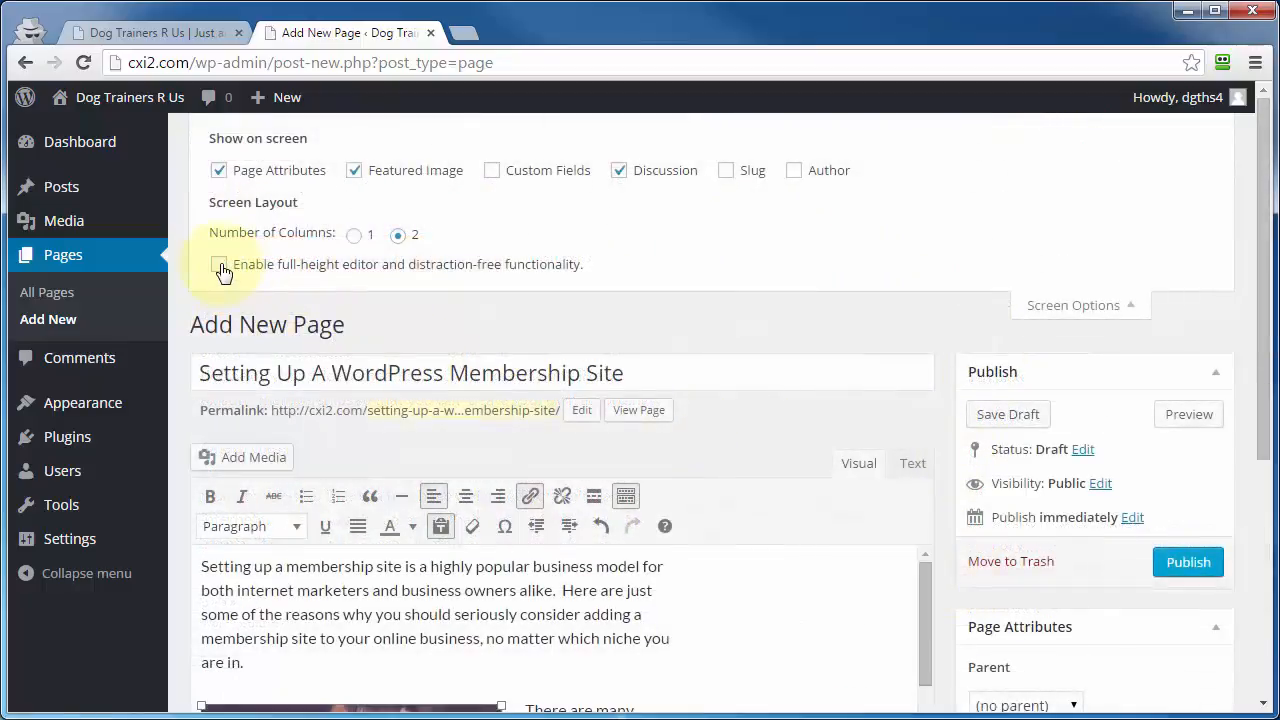
scroll(932, 455, "down", 2)
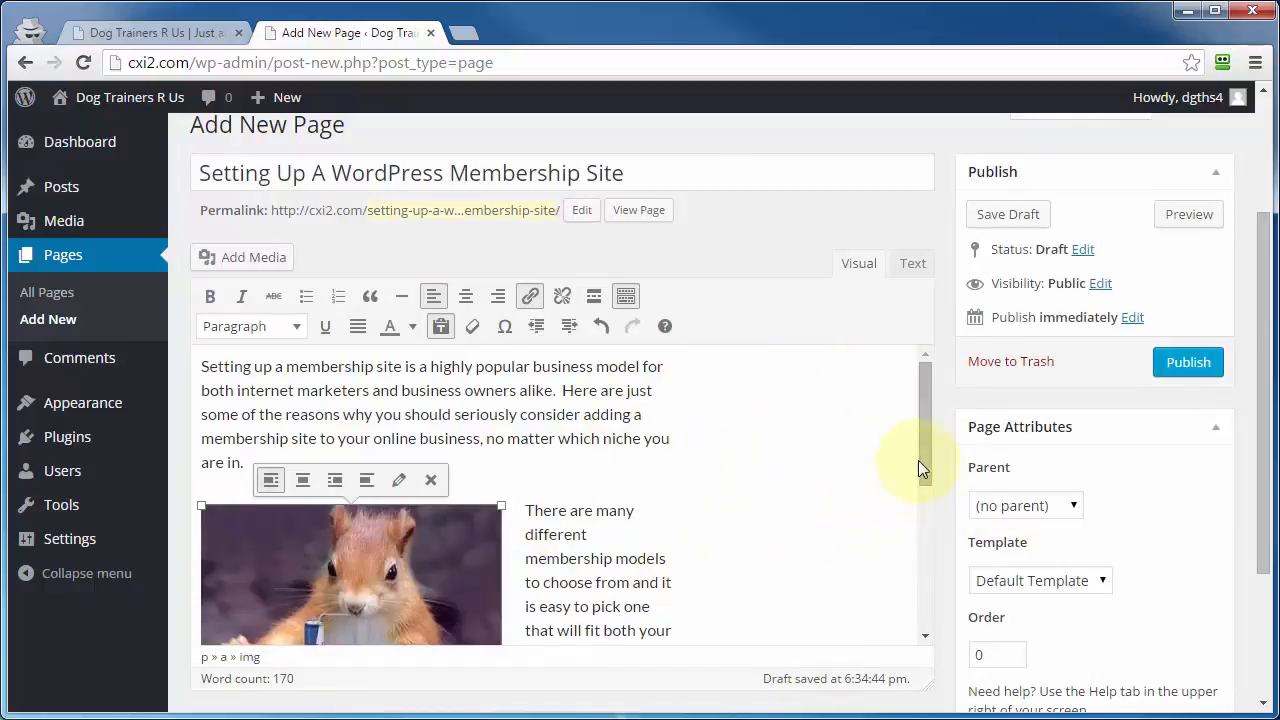
left_click_drag(918, 460, 921, 353)
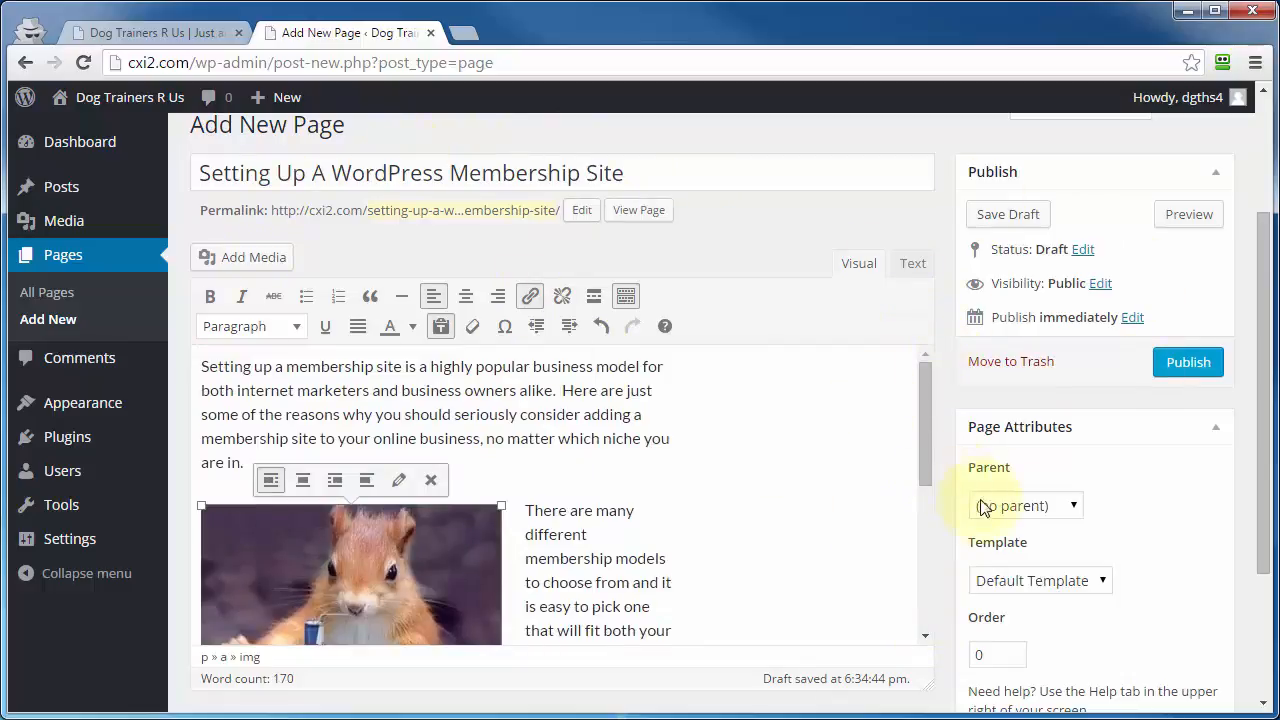
scroll(966, 558, "down", 3)
scroll(958, 580, "up", 2)
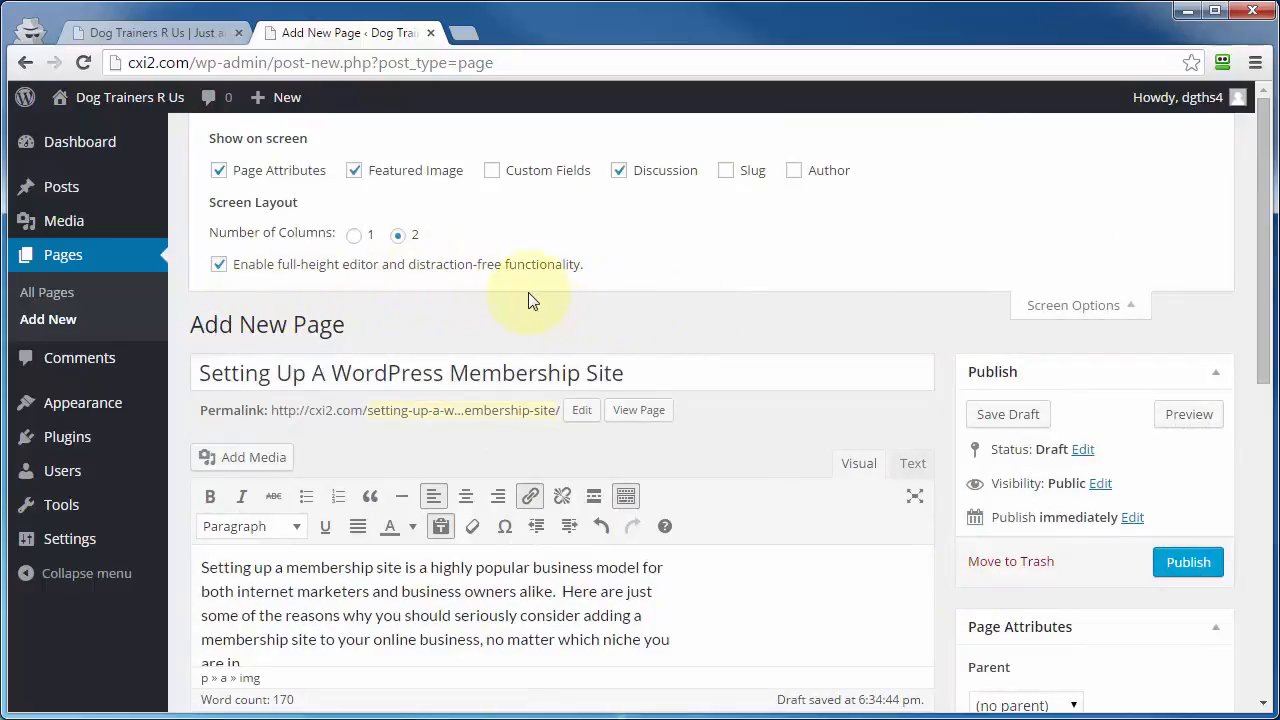
Step: Add an empty line between the first paragraph and the image in distraction-free mode, leave the mode, and close the screen options
left_click(915, 497)
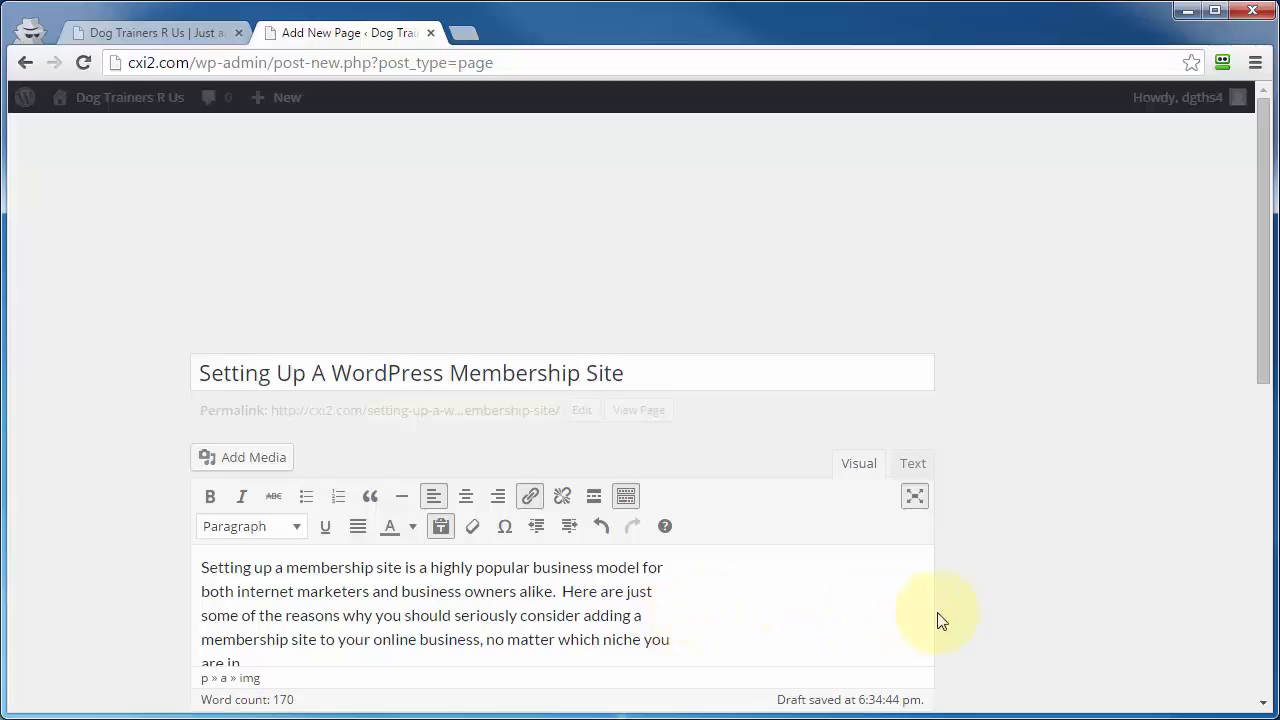
scroll(979, 609, "down", 3)
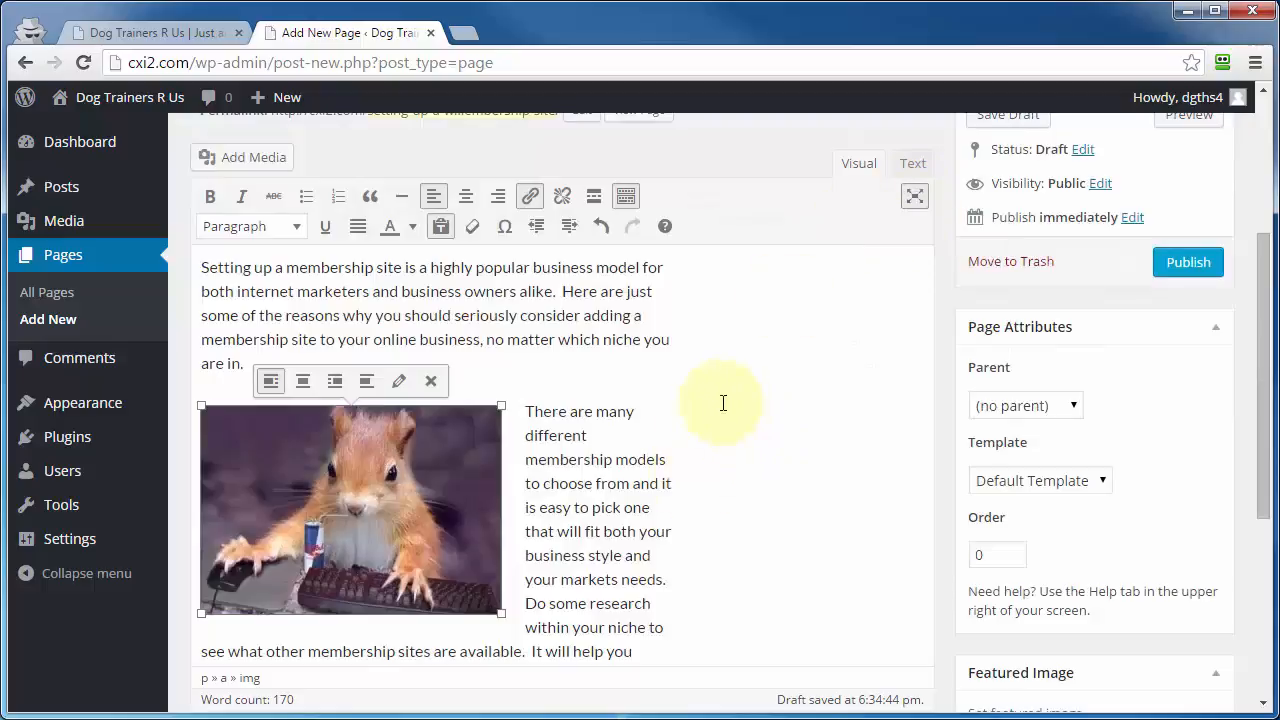
left_click(569, 375)
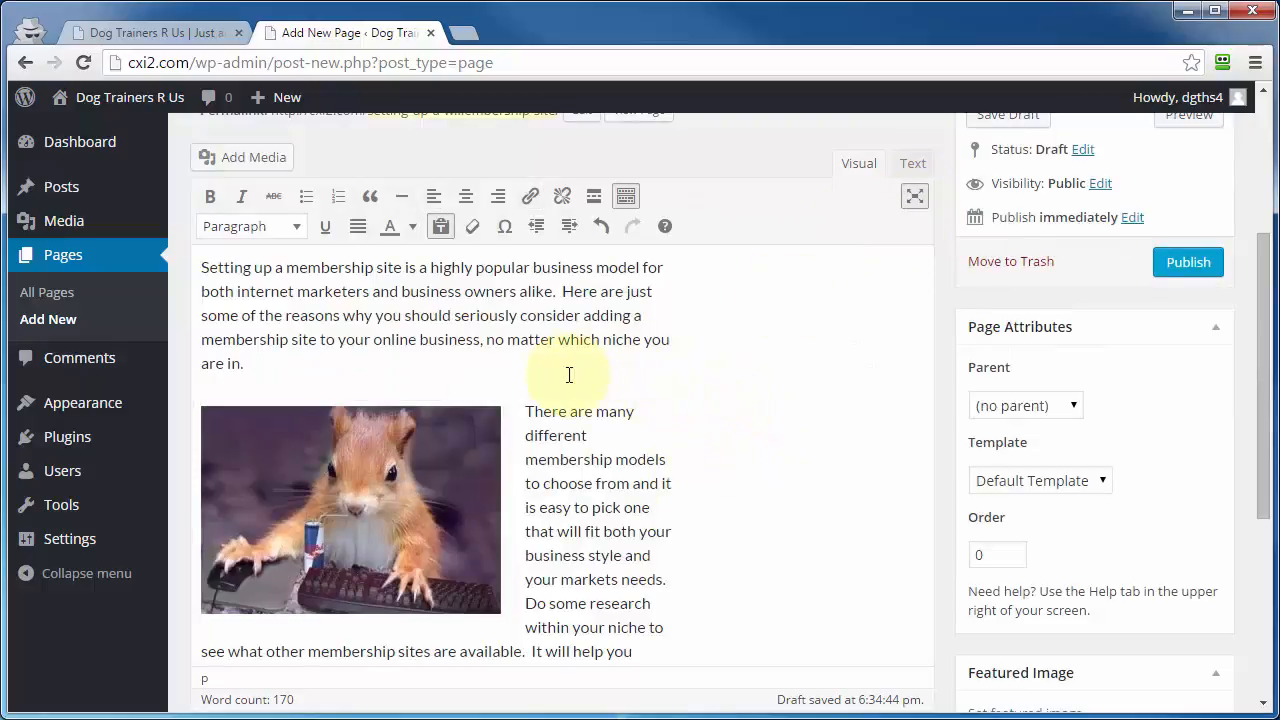
key("Return")
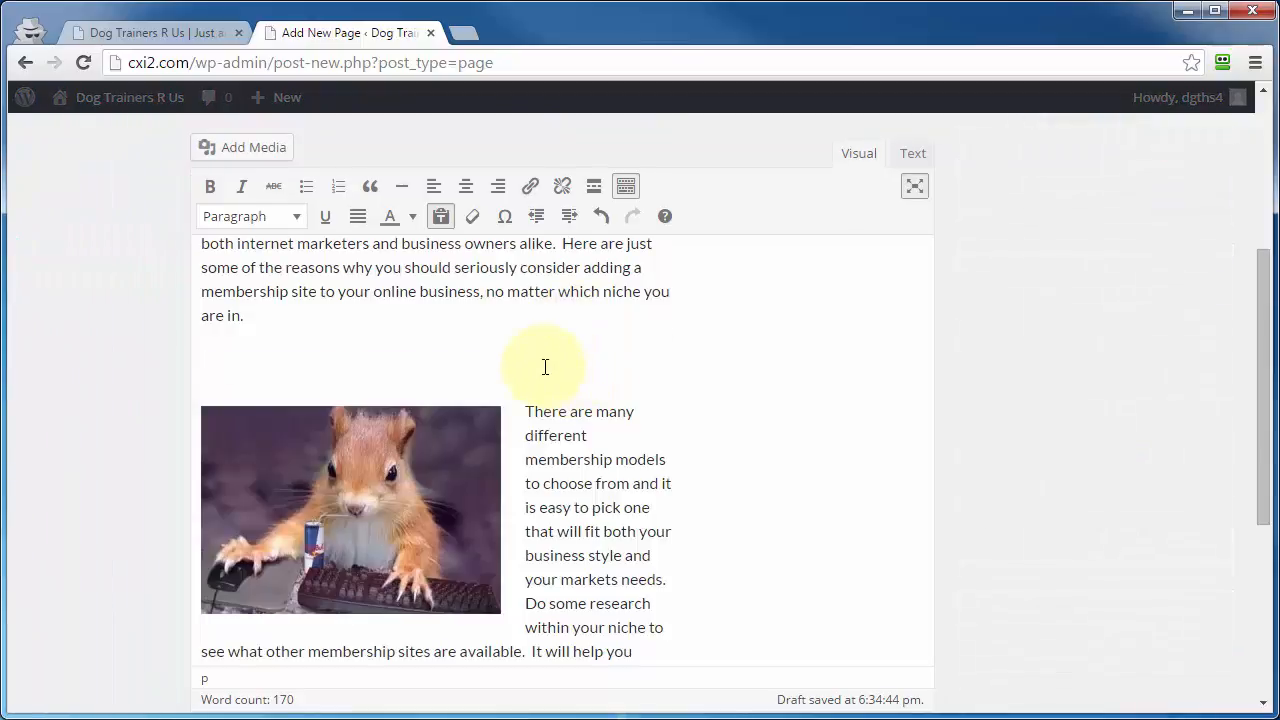
left_click(915, 187)
scroll(900, 640, "up", 3)
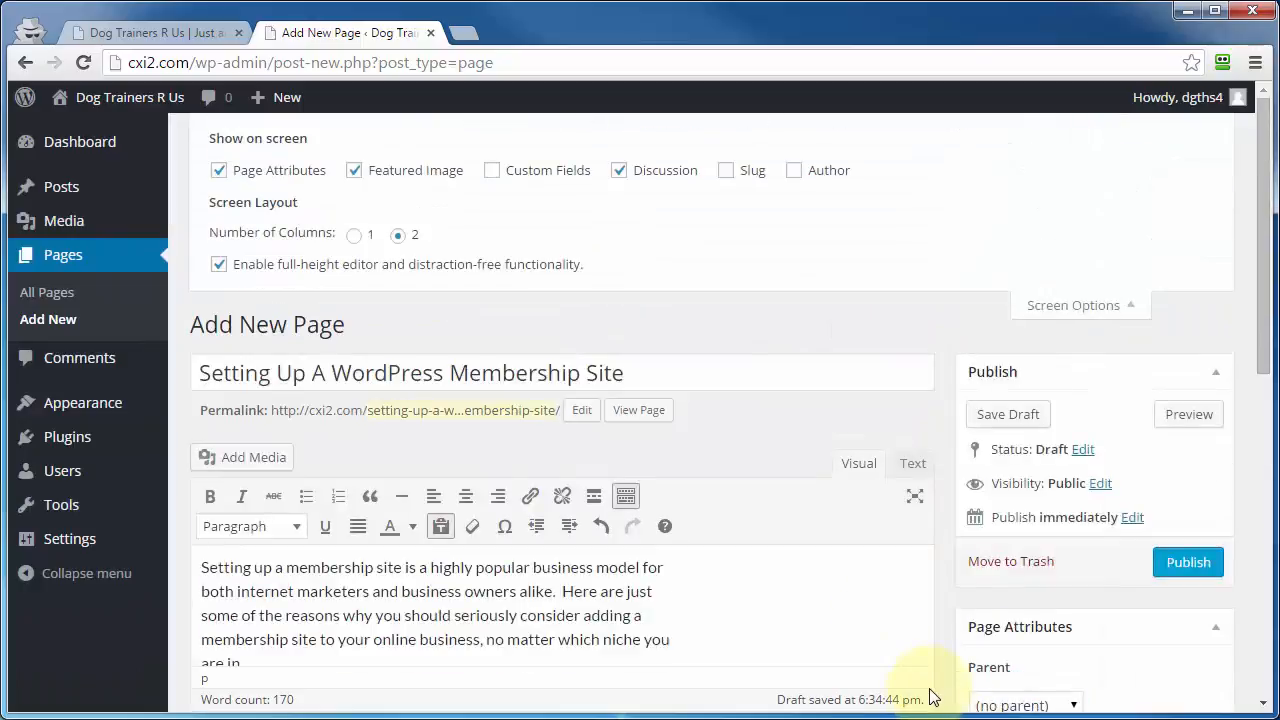
left_click(1088, 307)
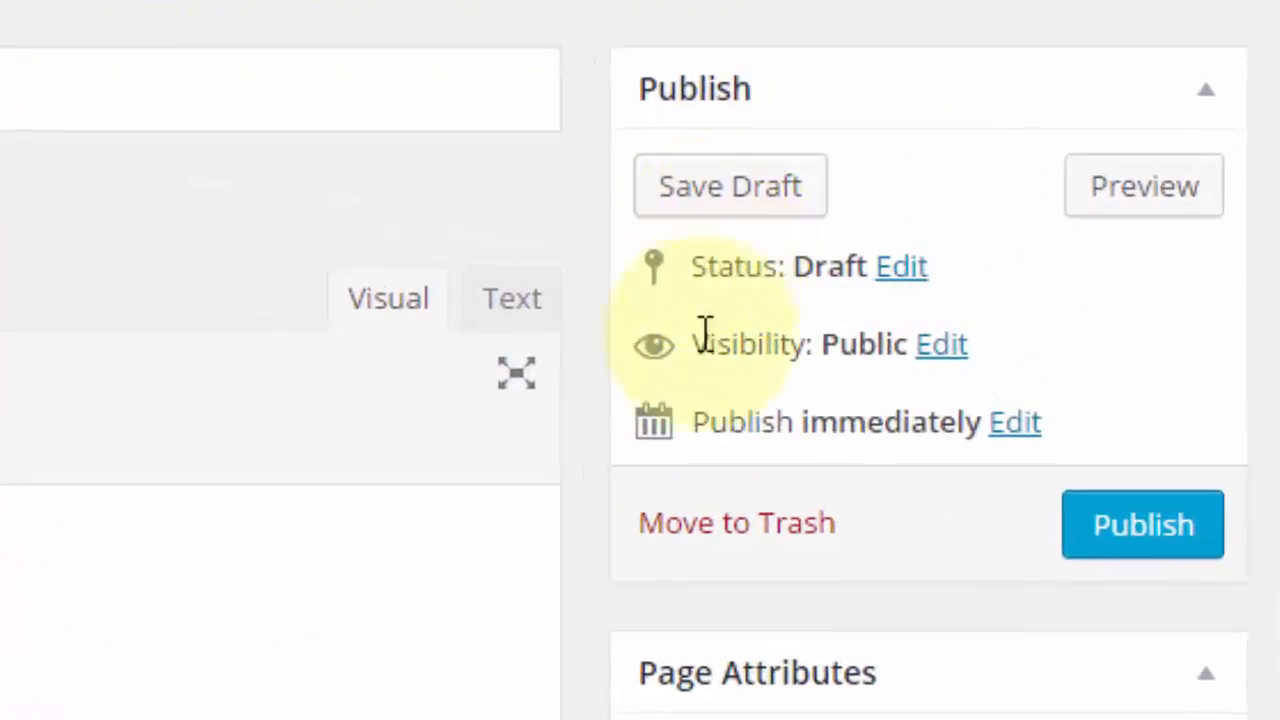
Step: Schedule the page for publication on Oct 20, 2015 at 18:28
left_click(1017, 427)
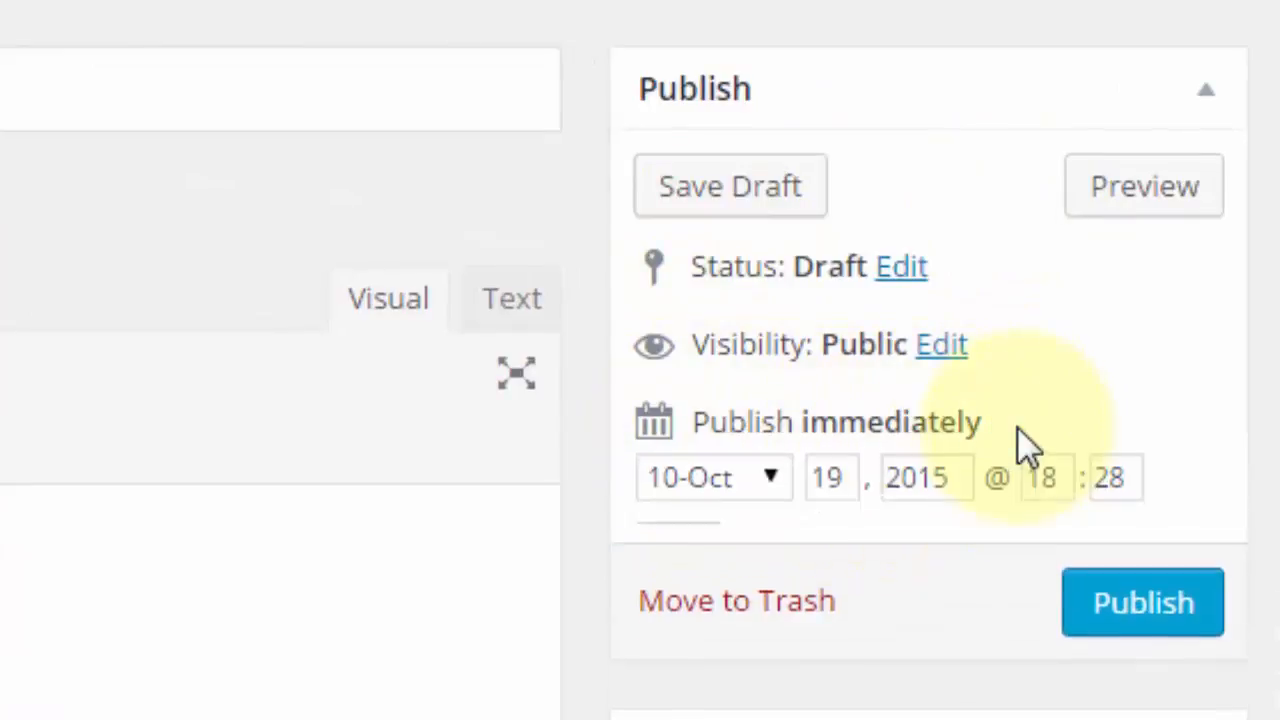
double_click(822, 484)
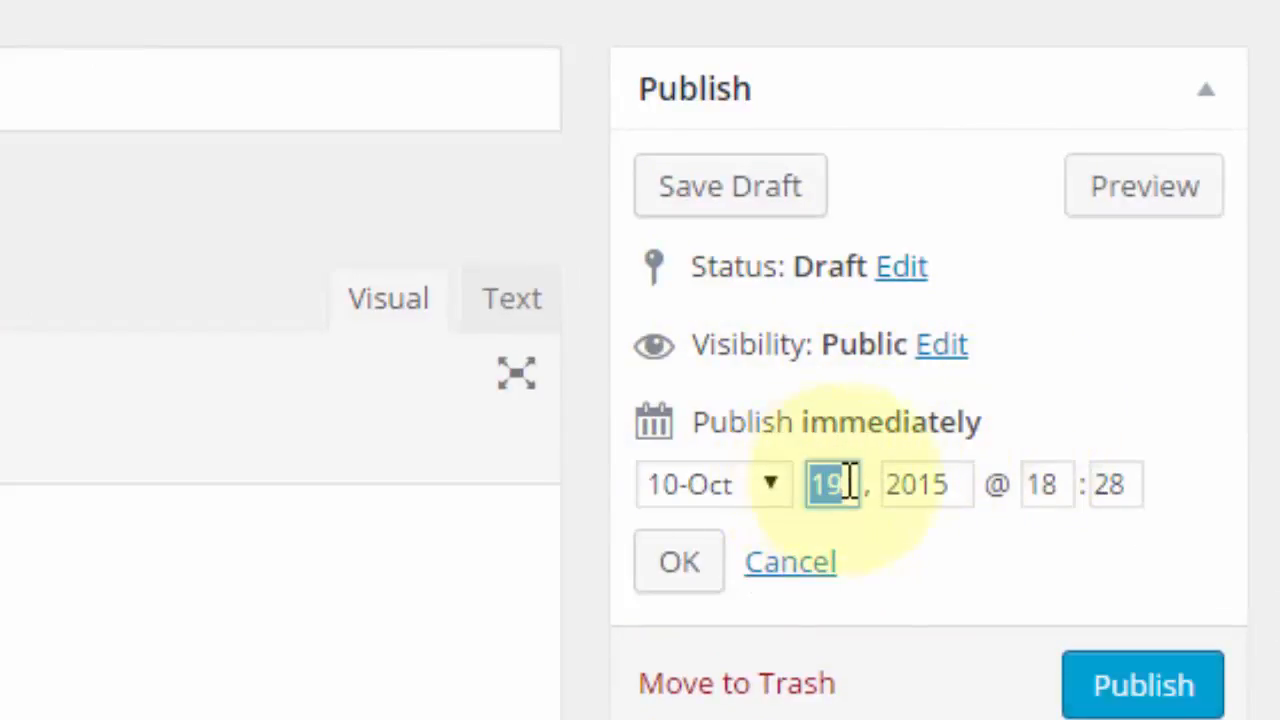
type("20")
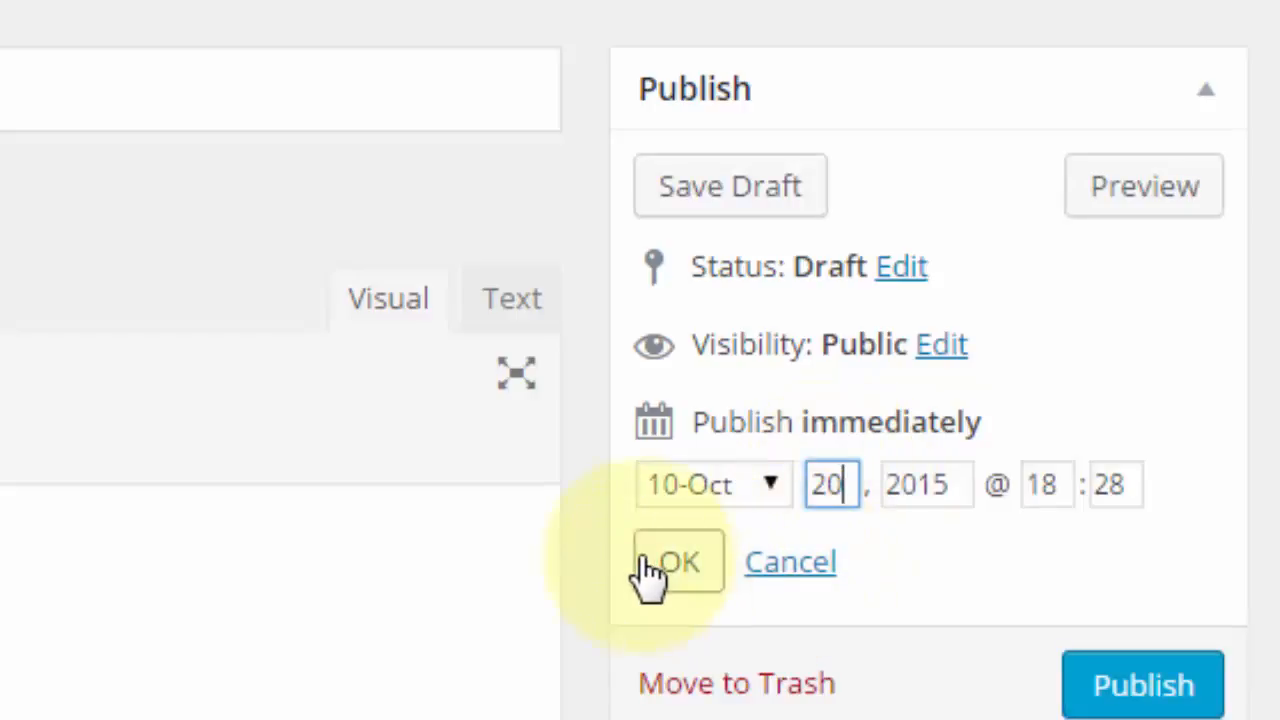
left_click(671, 578)
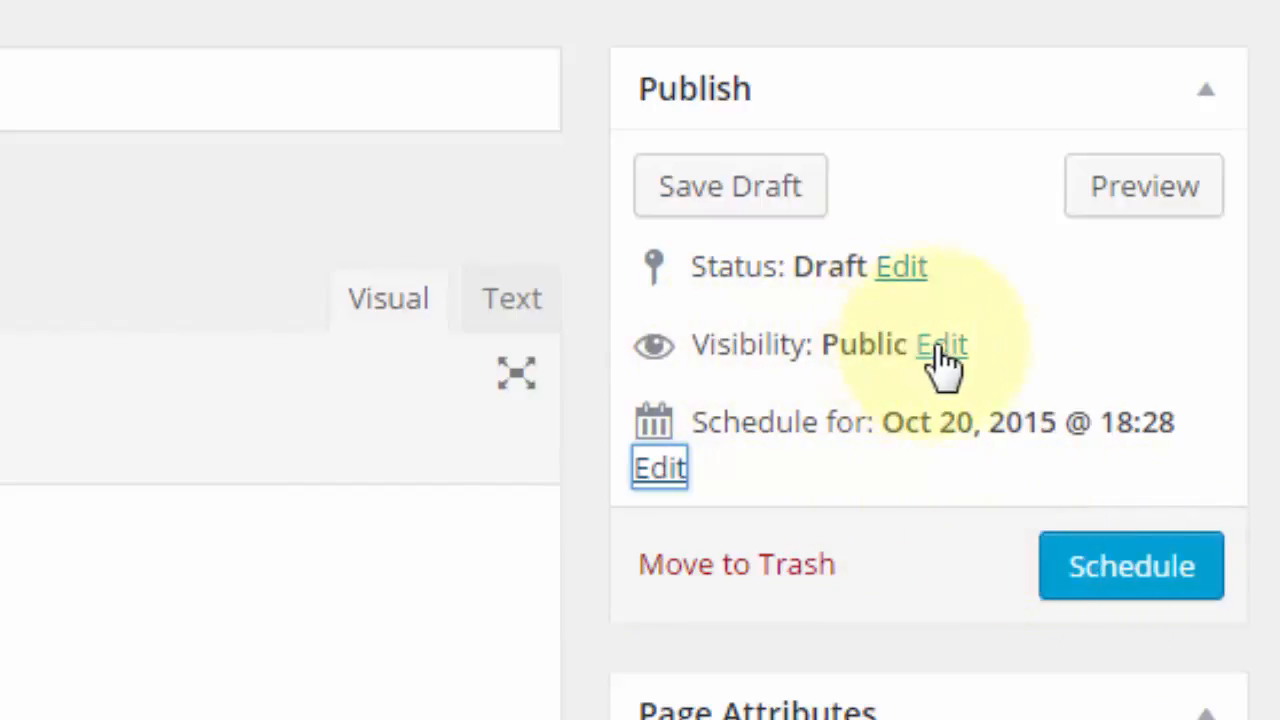
Step: Try the Private visibility option for the page, reselect Public, and cancel the visibility change
left_click(942, 350)
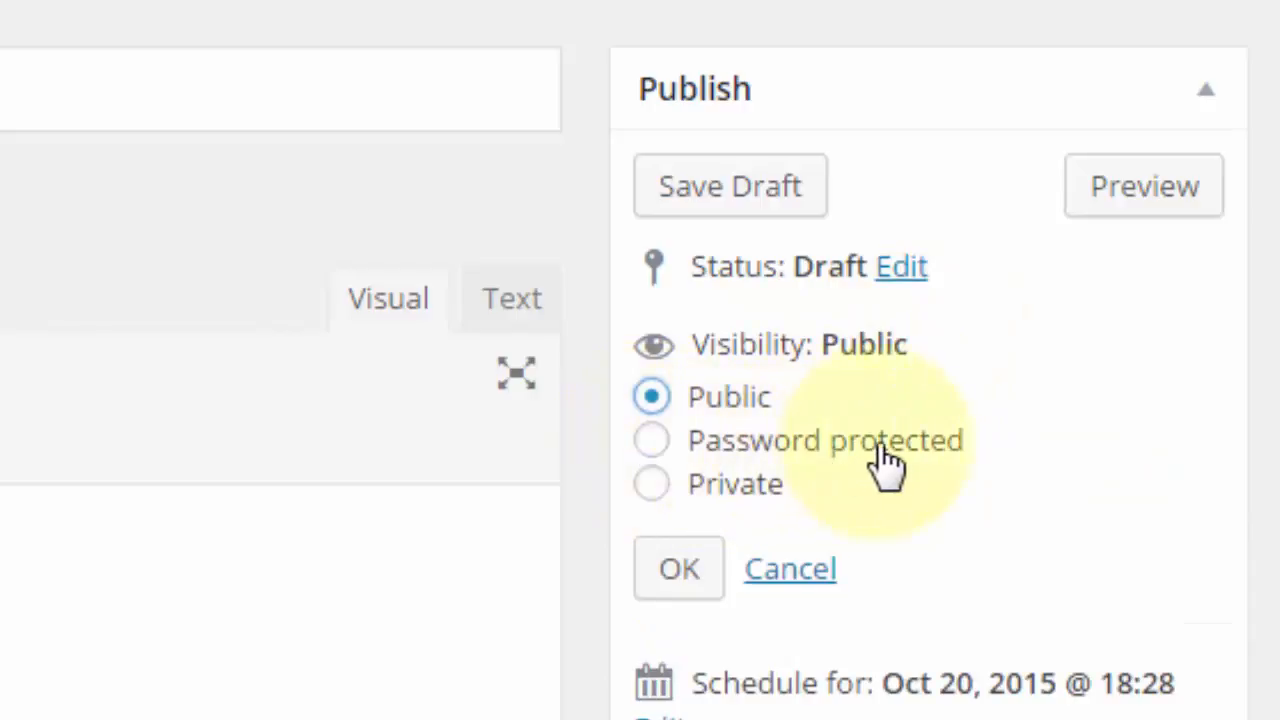
left_click(652, 485)
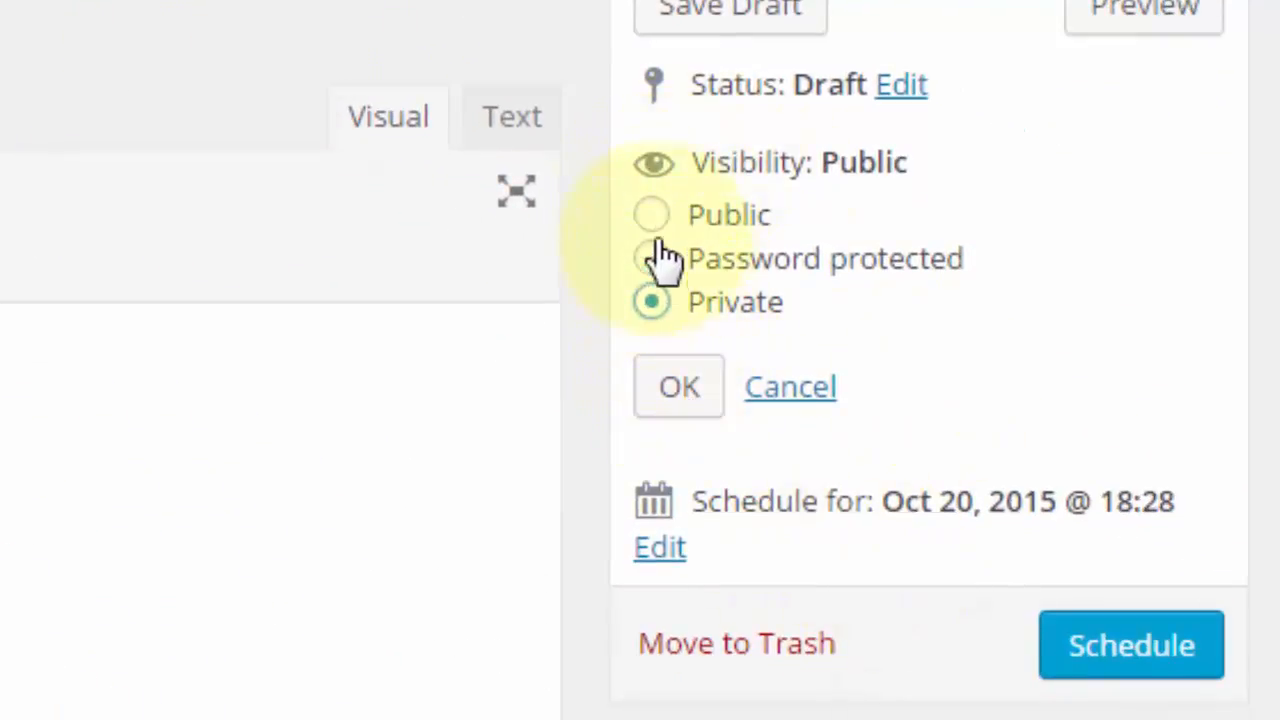
left_click(652, 216)
left_click(772, 398)
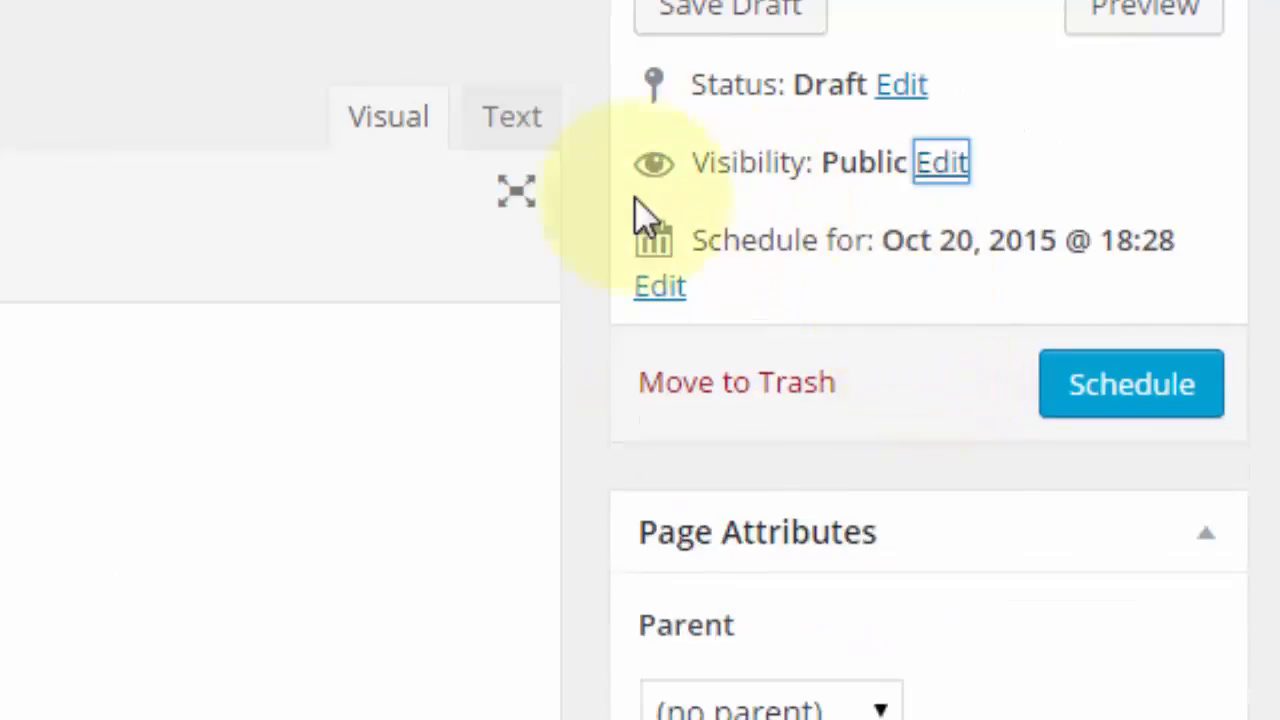
Step: Set the scheduled publication day back to 19 October so that the page publishes immediately
left_click(672, 288)
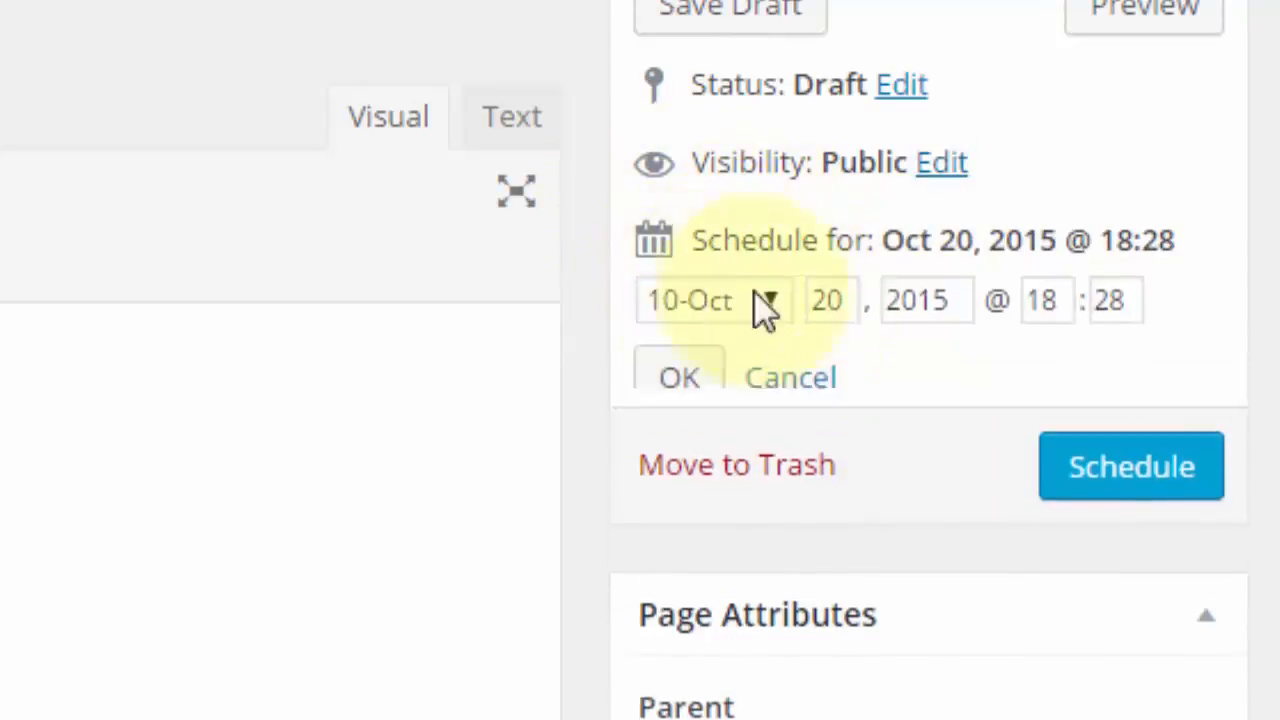
double_click(828, 303)
type("19")
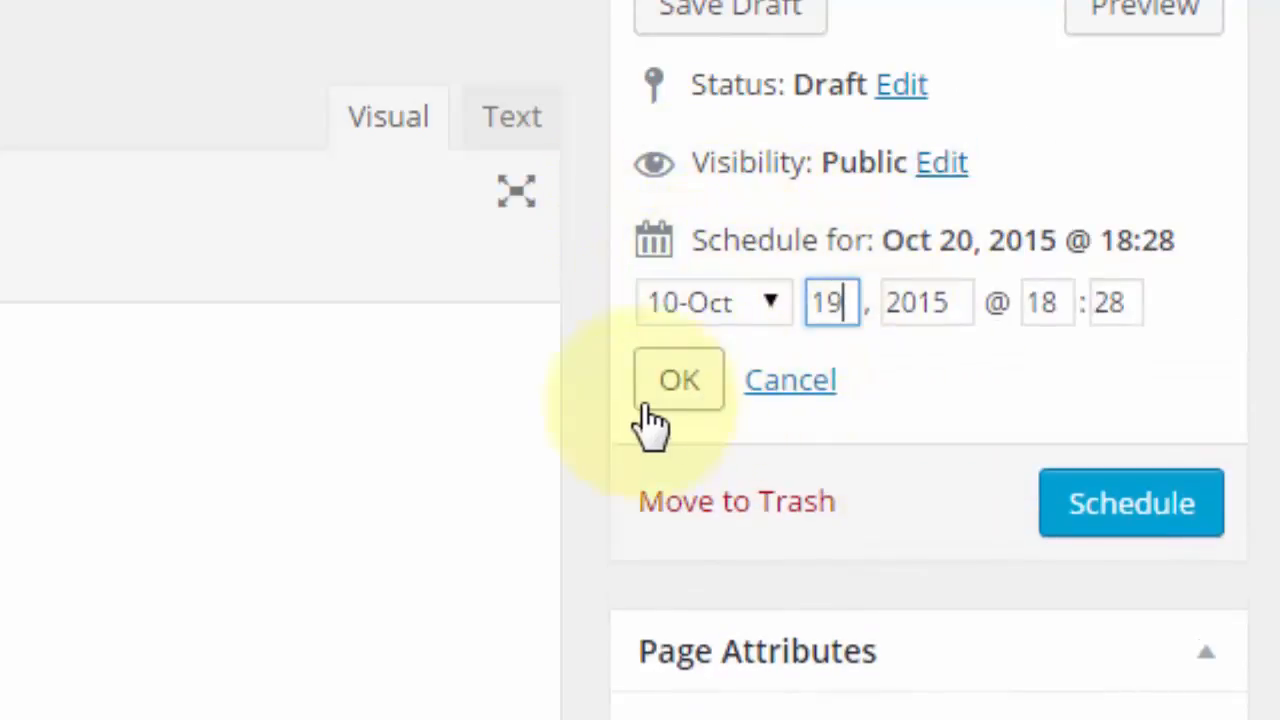
left_click(675, 378)
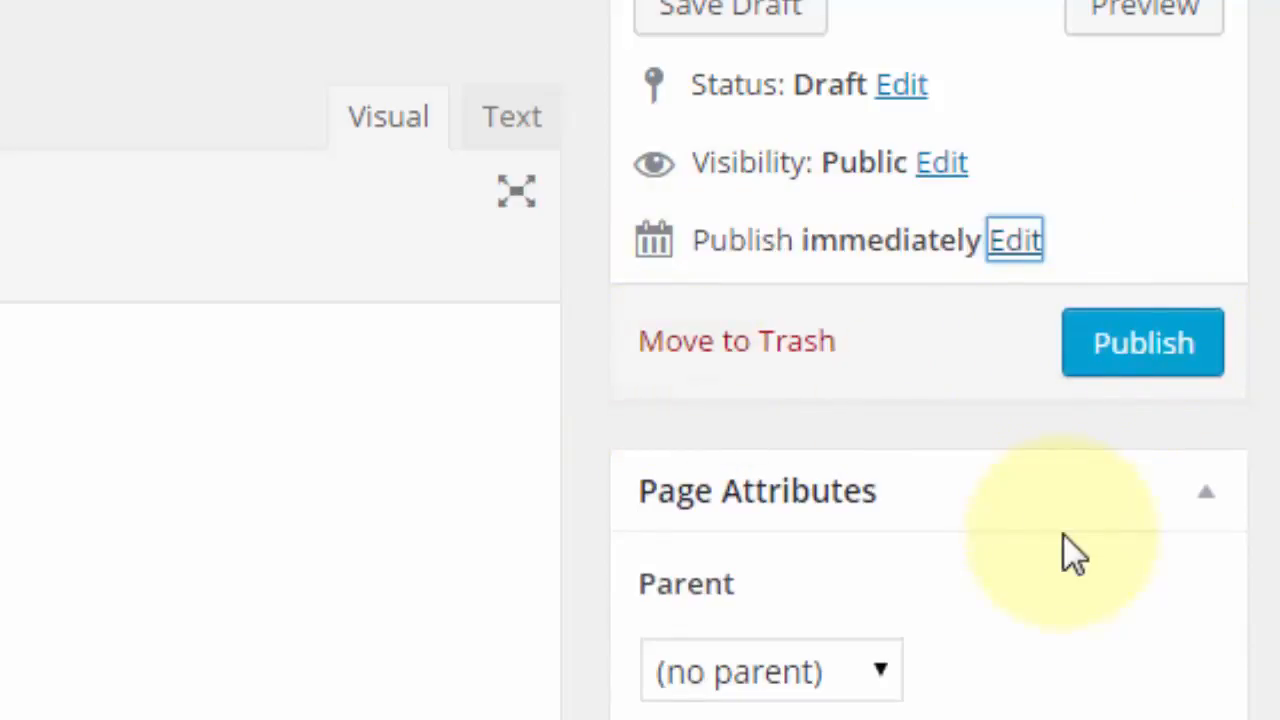
Step: Move the Featured Image box above the Page Attributes box and publish the page
scroll(1071, 540, "down", 3)
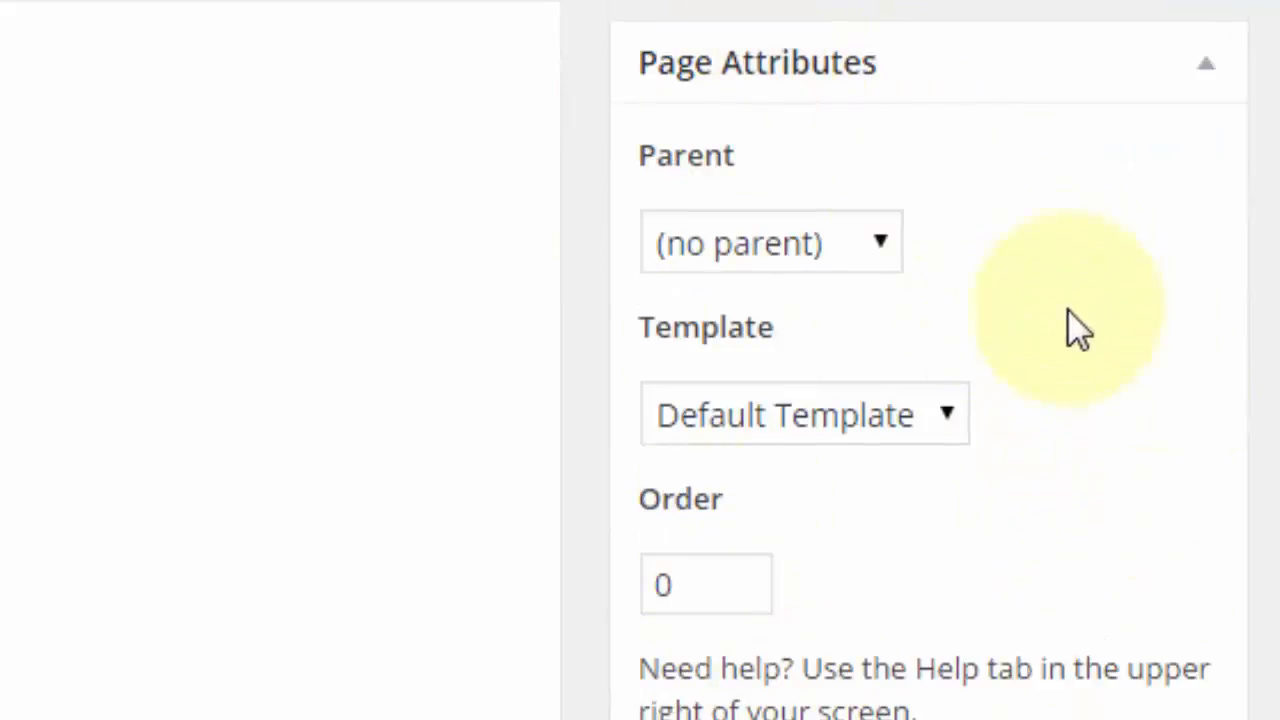
left_click(708, 430)
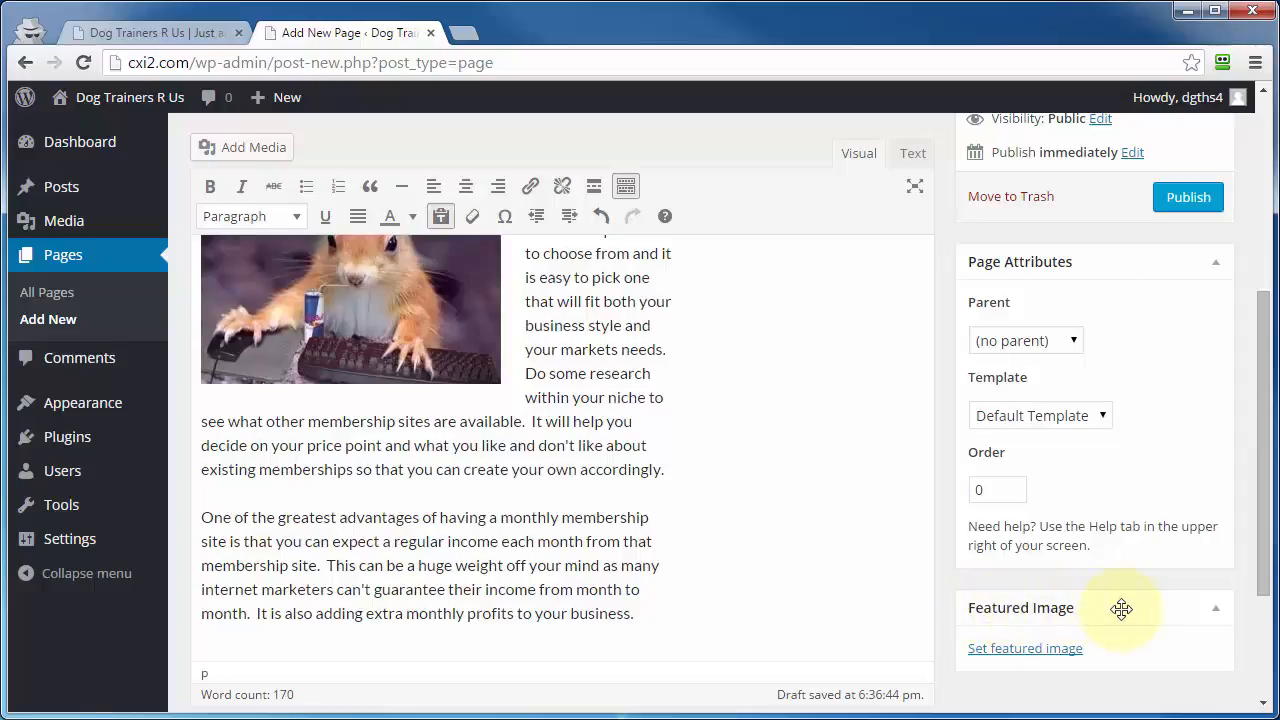
left_click_drag(1121, 609, 1127, 307)
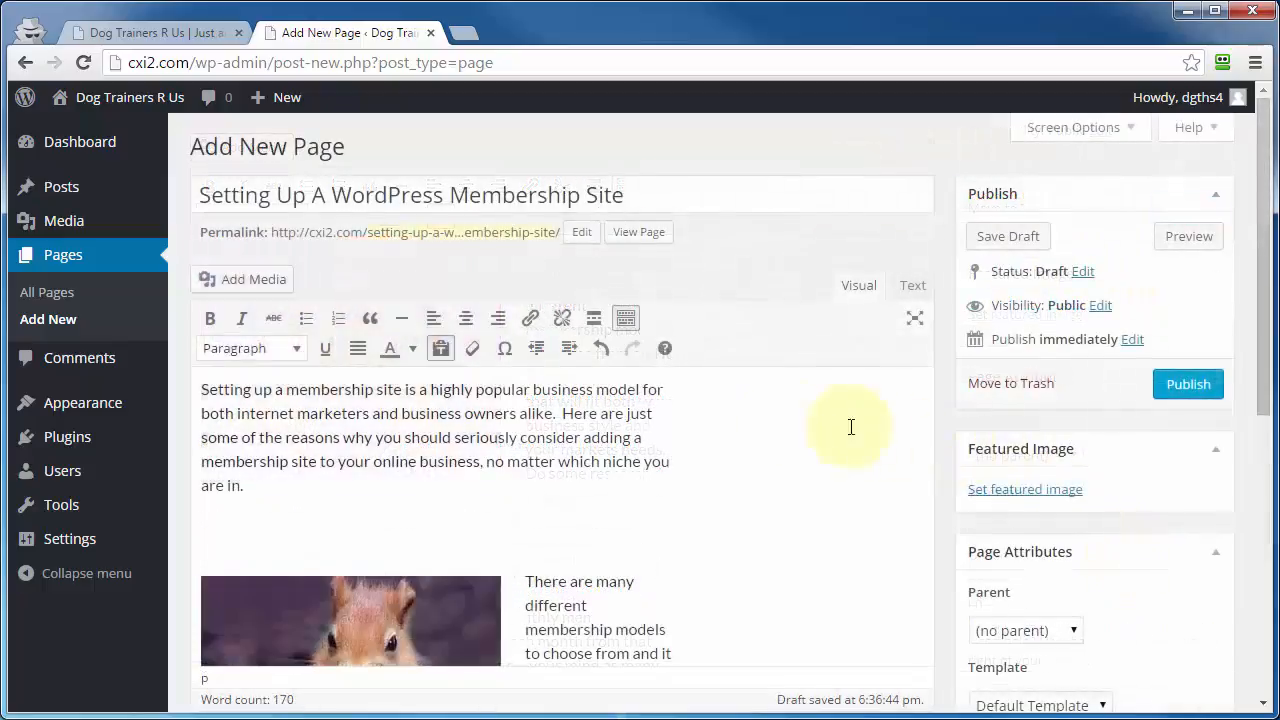
left_click(1185, 385)
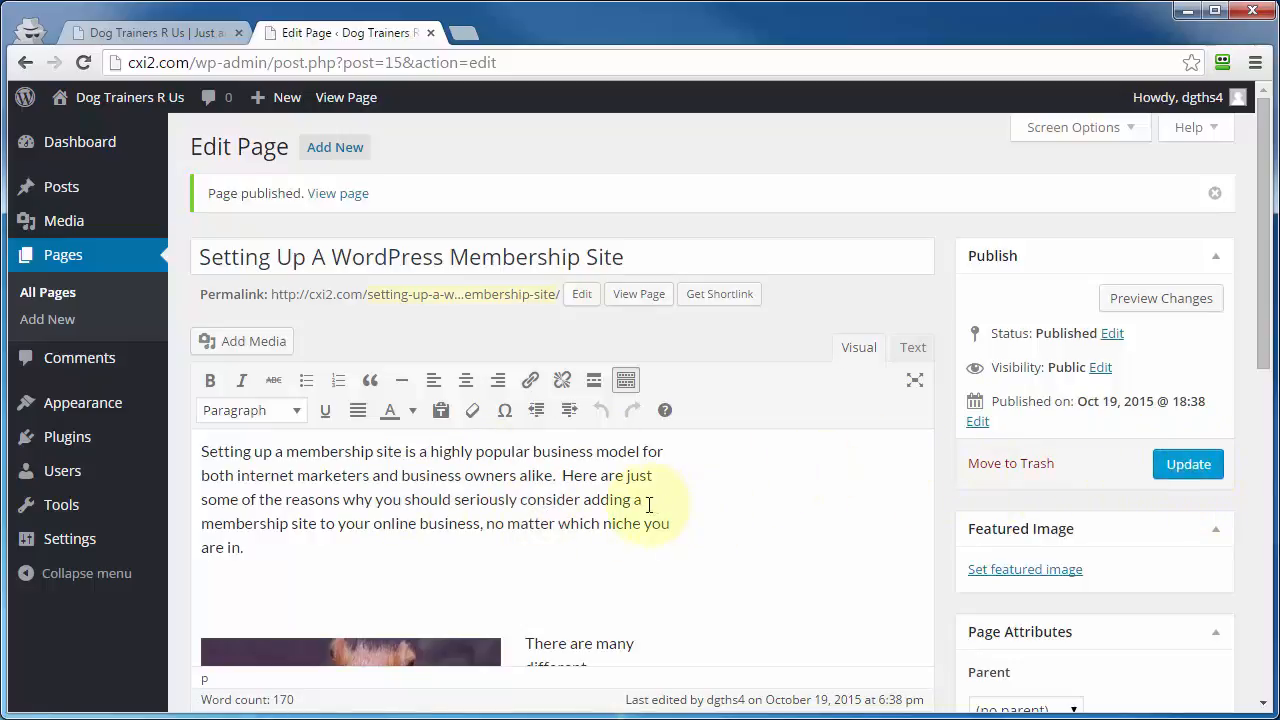
Step: View the published page's shortlink, dismiss it without changes, and open the live page on the site
left_click(724, 300)
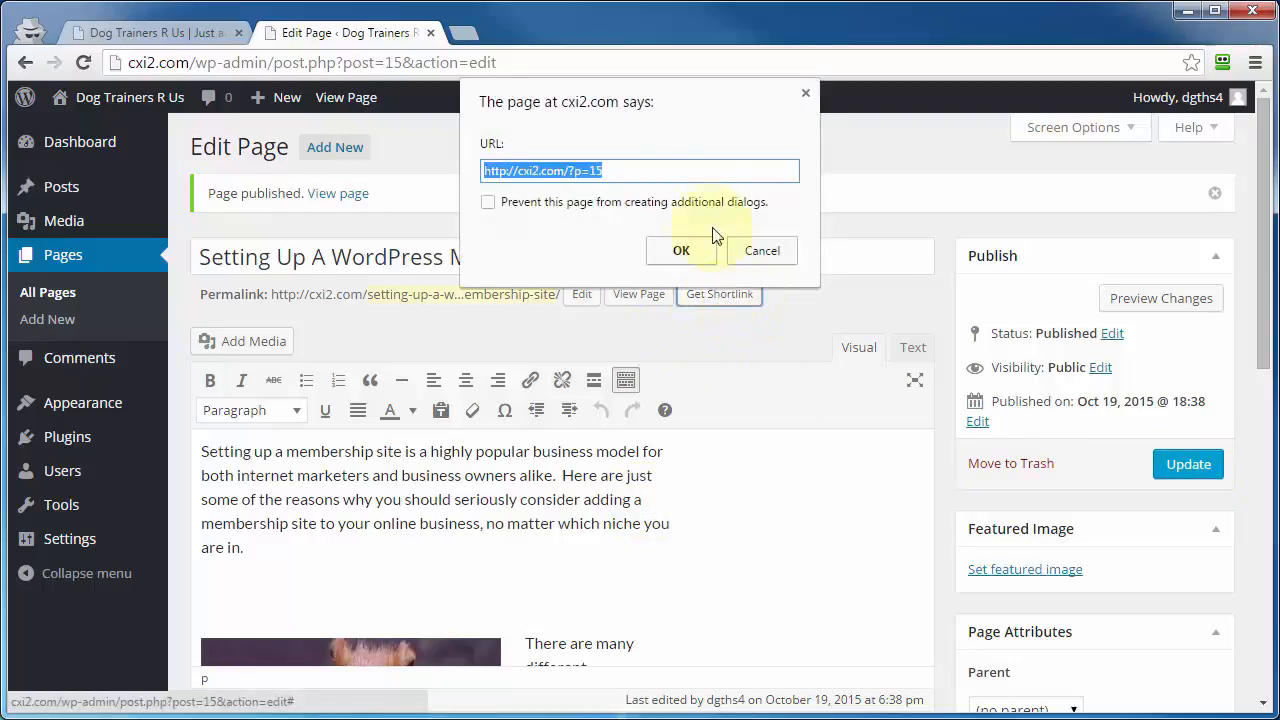
left_click_drag(485, 170, 628, 165)
left_click(758, 249)
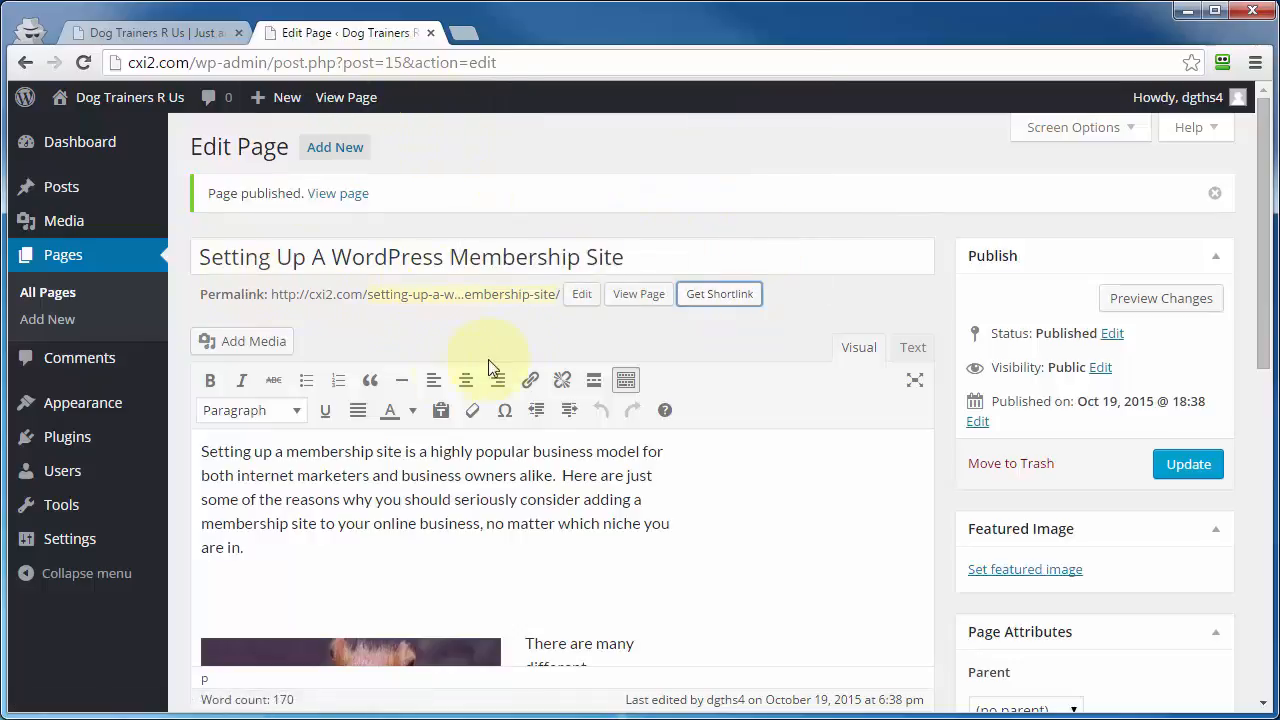
left_click(650, 292)
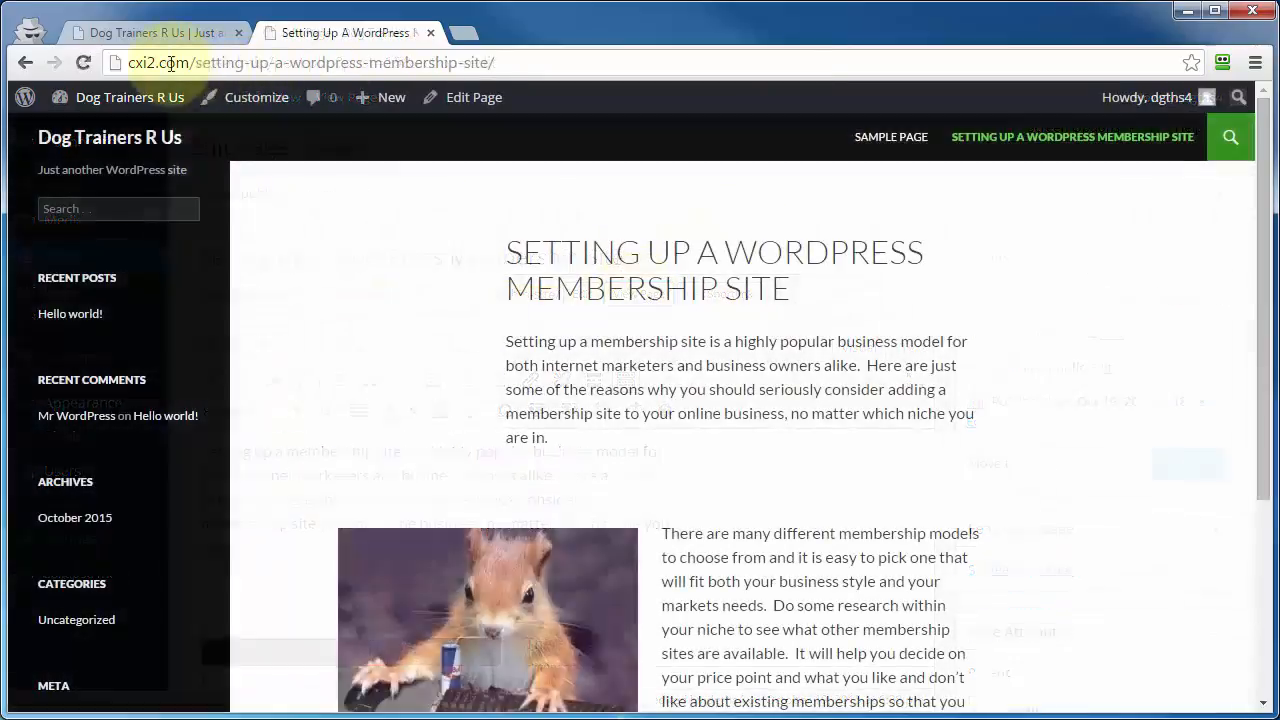